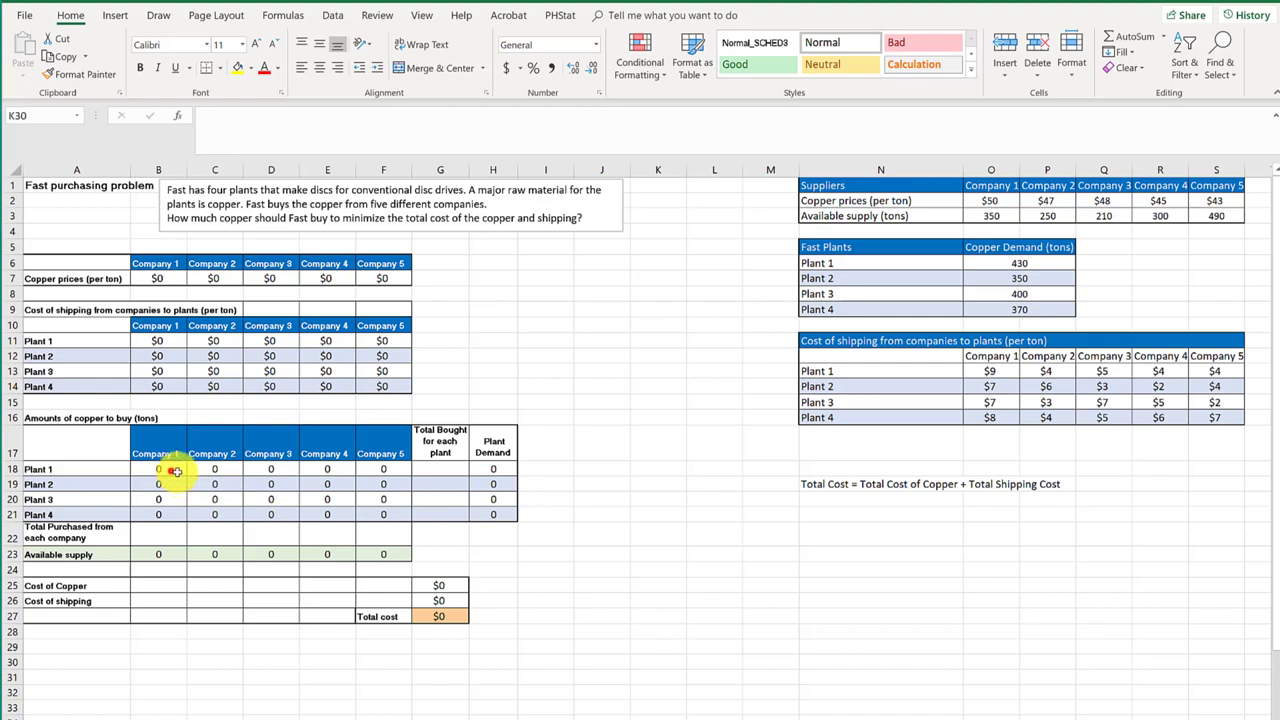
# Step: Make the purchase amount cells B18:F21 bold with red font
pyautogui.moveTo(327, 510); pyautogui.dragTo(376, 514)
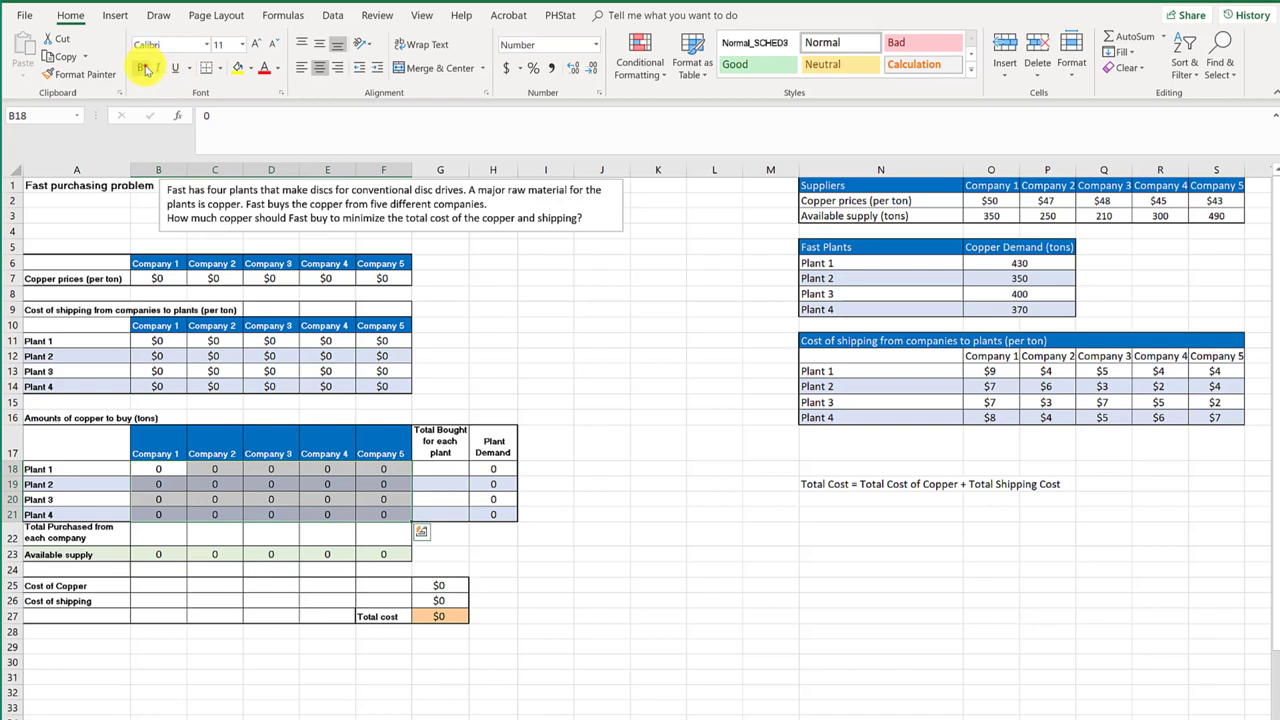
pyautogui.click(140, 67)
pyautogui.click(266, 70)
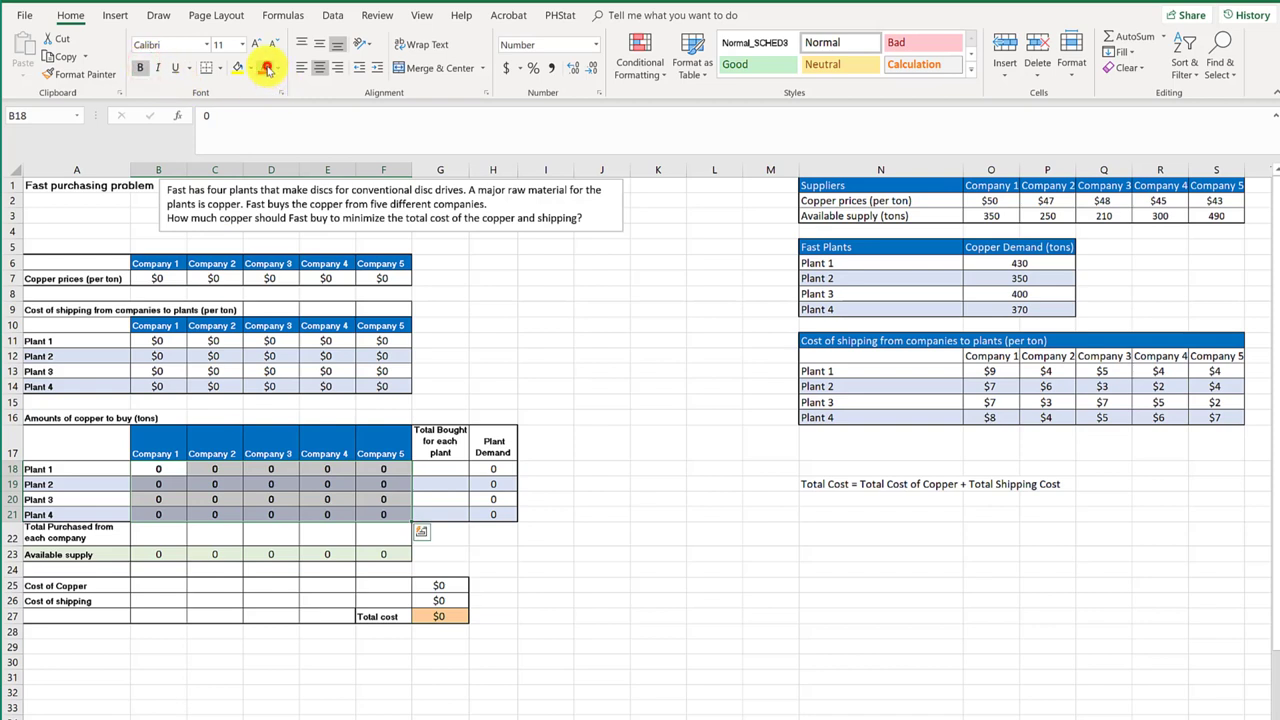
pyautogui.click(580, 469)
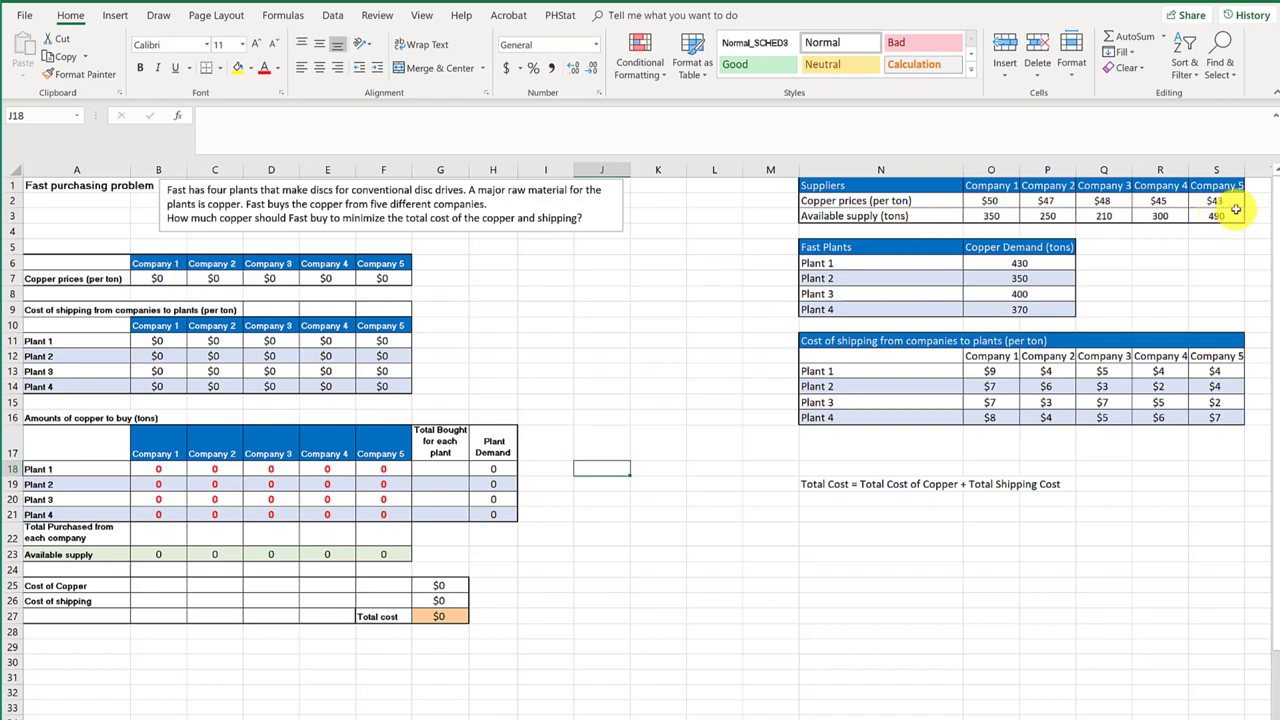
# Step: Copy supplier prices O2:S2 ($50, $47, $48, $45, $43) into B7:F7
pyautogui.moveTo(990, 201); pyautogui.dragTo(1188, 203)
pyautogui.hotkey('ctrl', 'c')
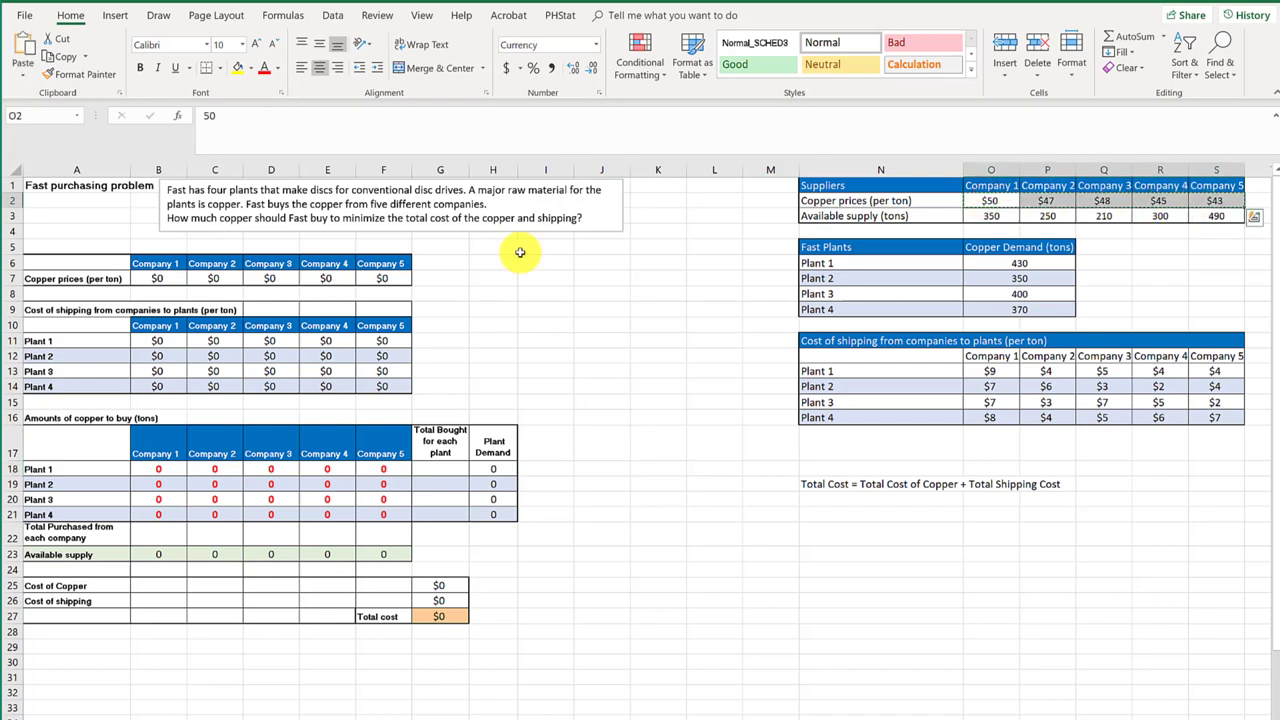
pyautogui.click(174, 279)
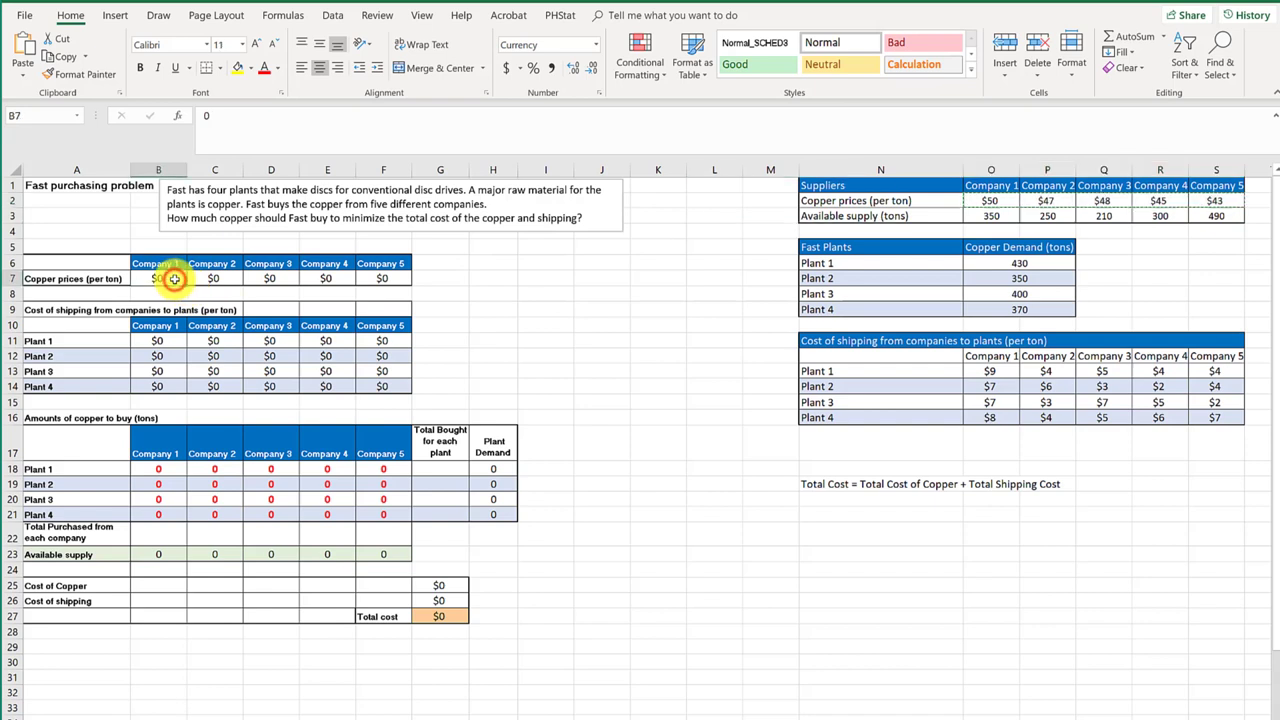
pyautogui.rightClick(174, 280)
pyautogui.click(205, 345)
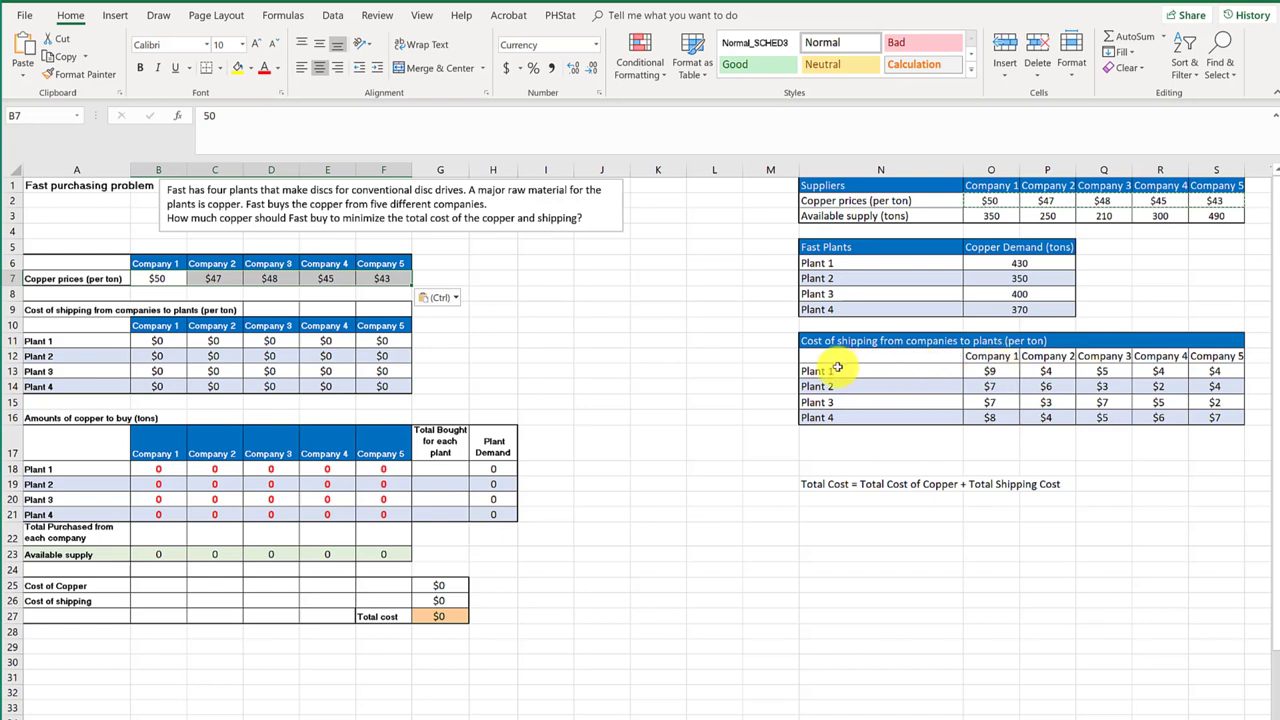
# Step: Copy the shipping cost table O13:S16 into B11:F14
pyautogui.moveTo(977, 372); pyautogui.dragTo(1203, 414)
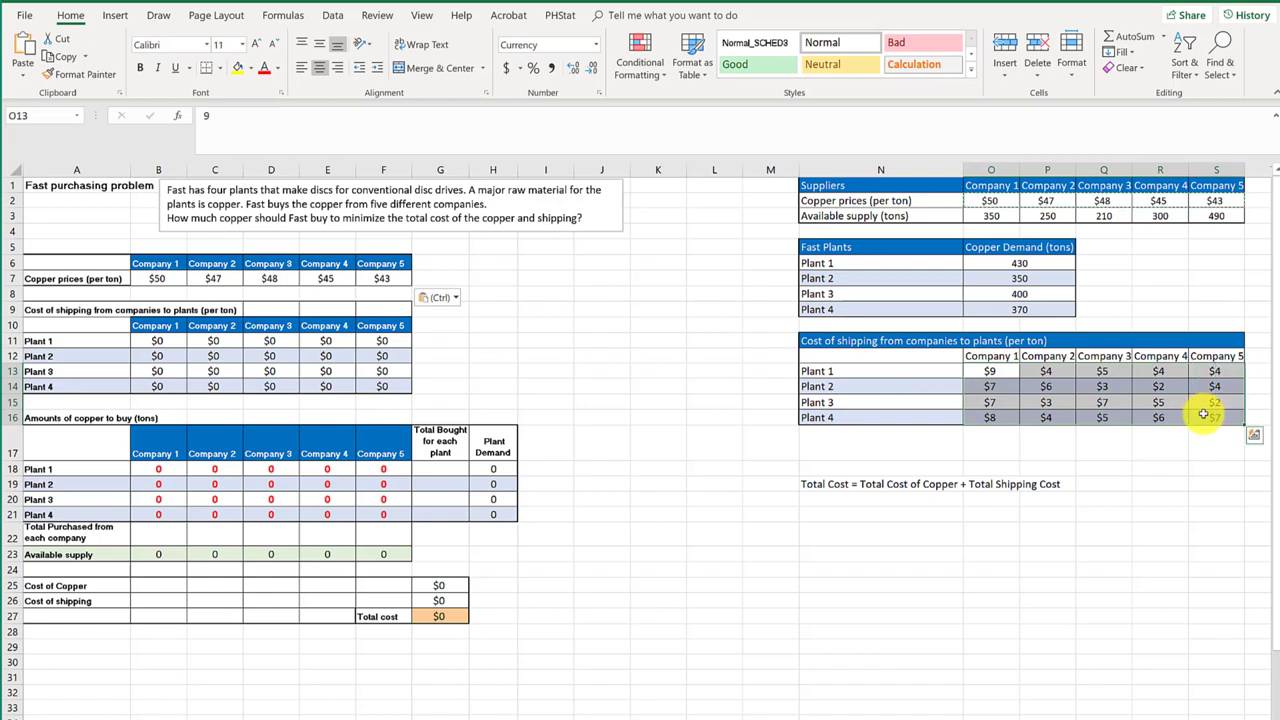
pyautogui.hotkey('ctrl', 'c')
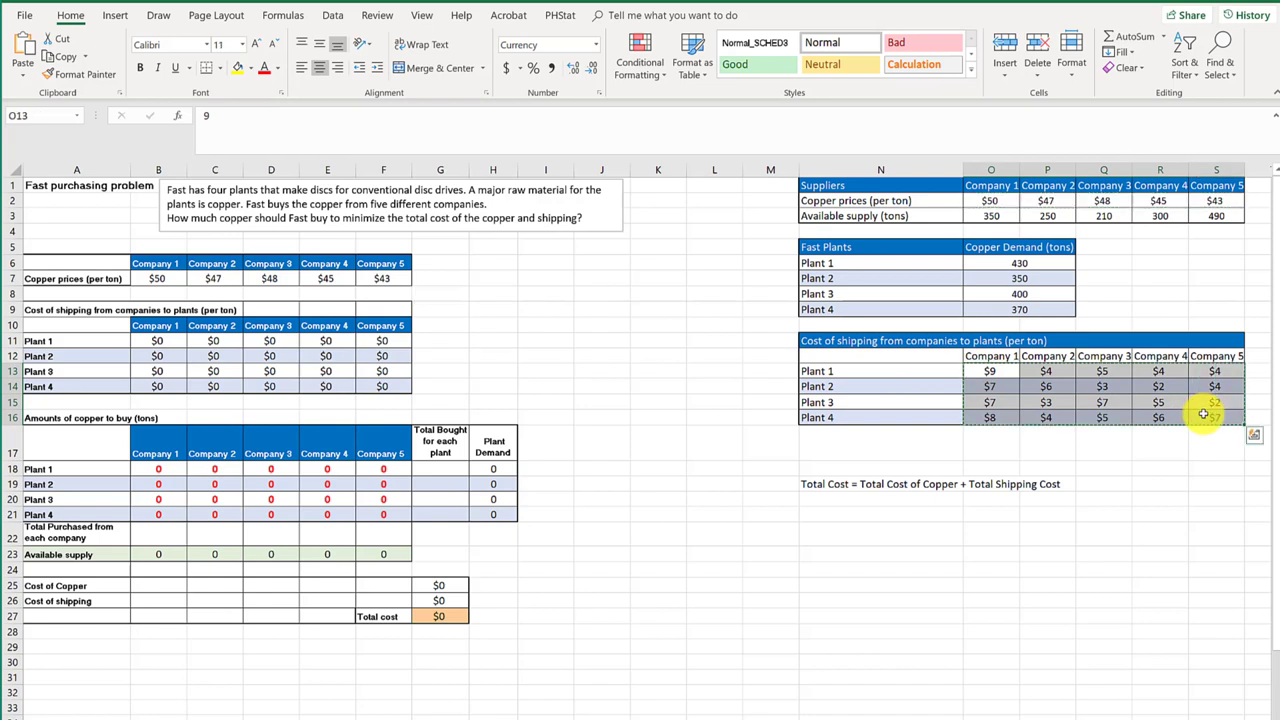
pyautogui.click(170, 344)
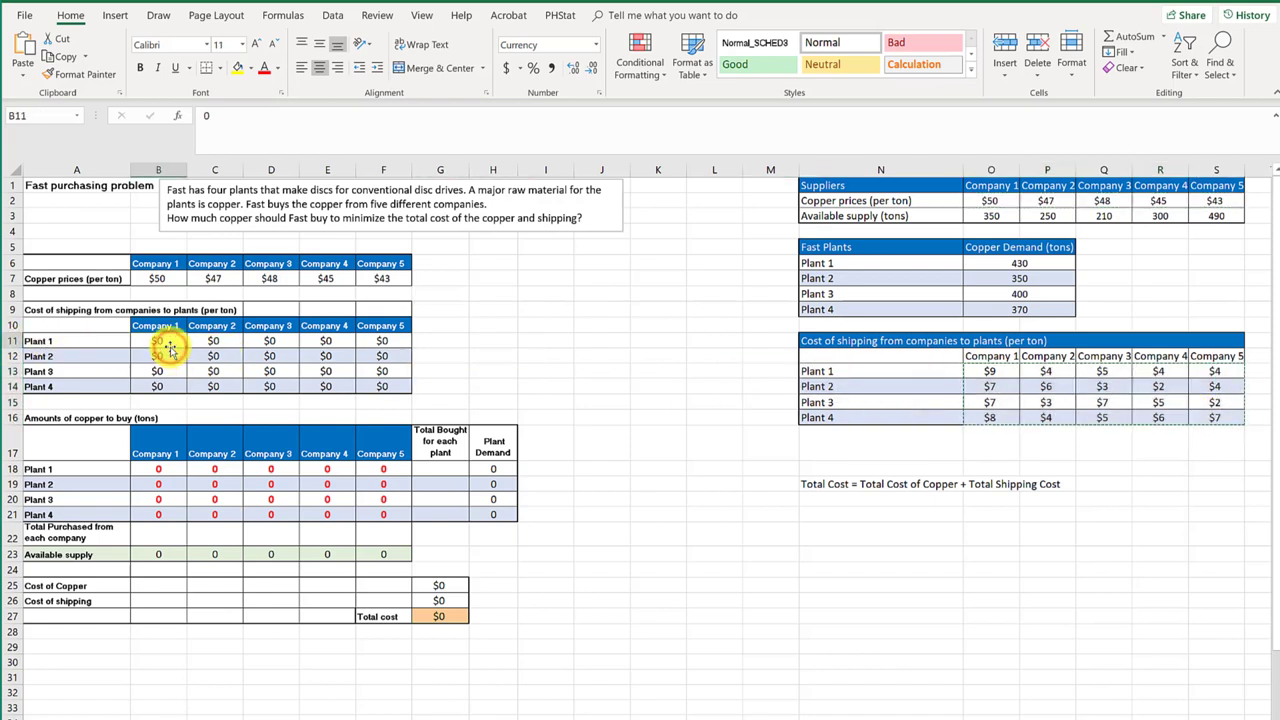
pyautogui.hotkey('ctrl', 'v')
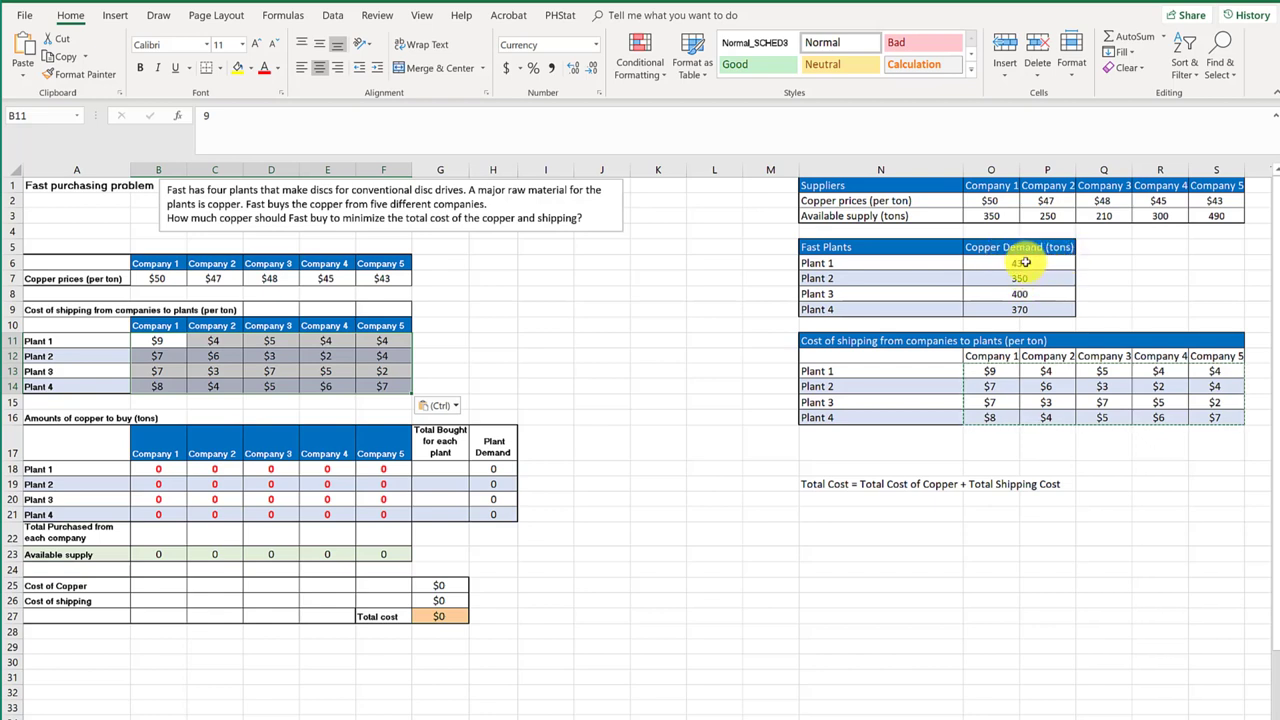
# Step: Unmerge the Copper Demand cells O6:P9
pyautogui.moveTo(1025, 262); pyautogui.dragTo(1023, 310)
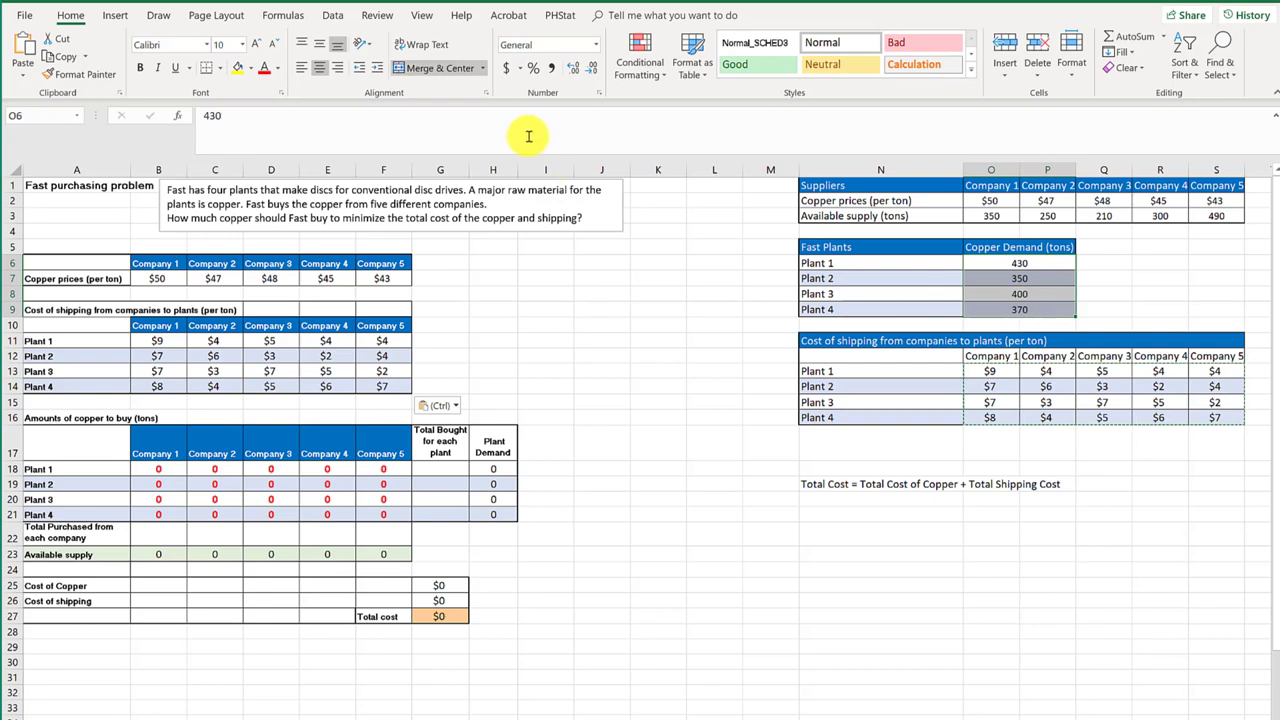
pyautogui.click(482, 68)
pyautogui.click(450, 140)
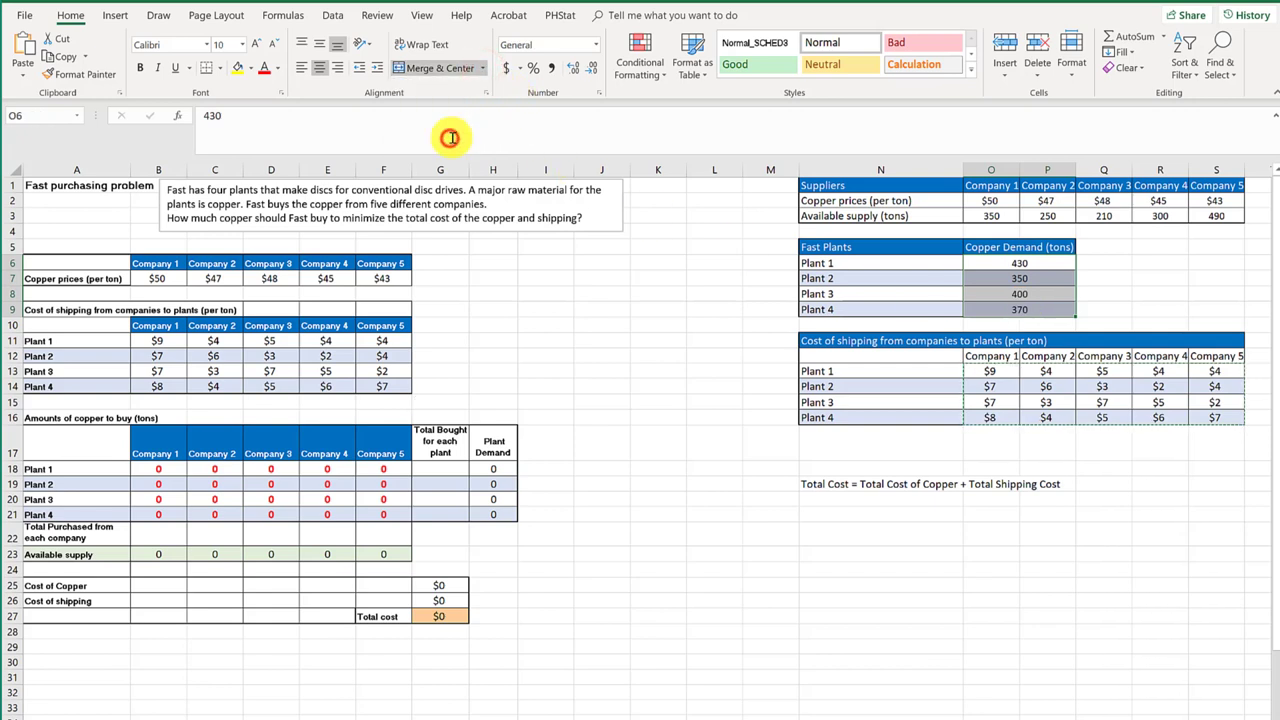
pyautogui.click(726, 345)
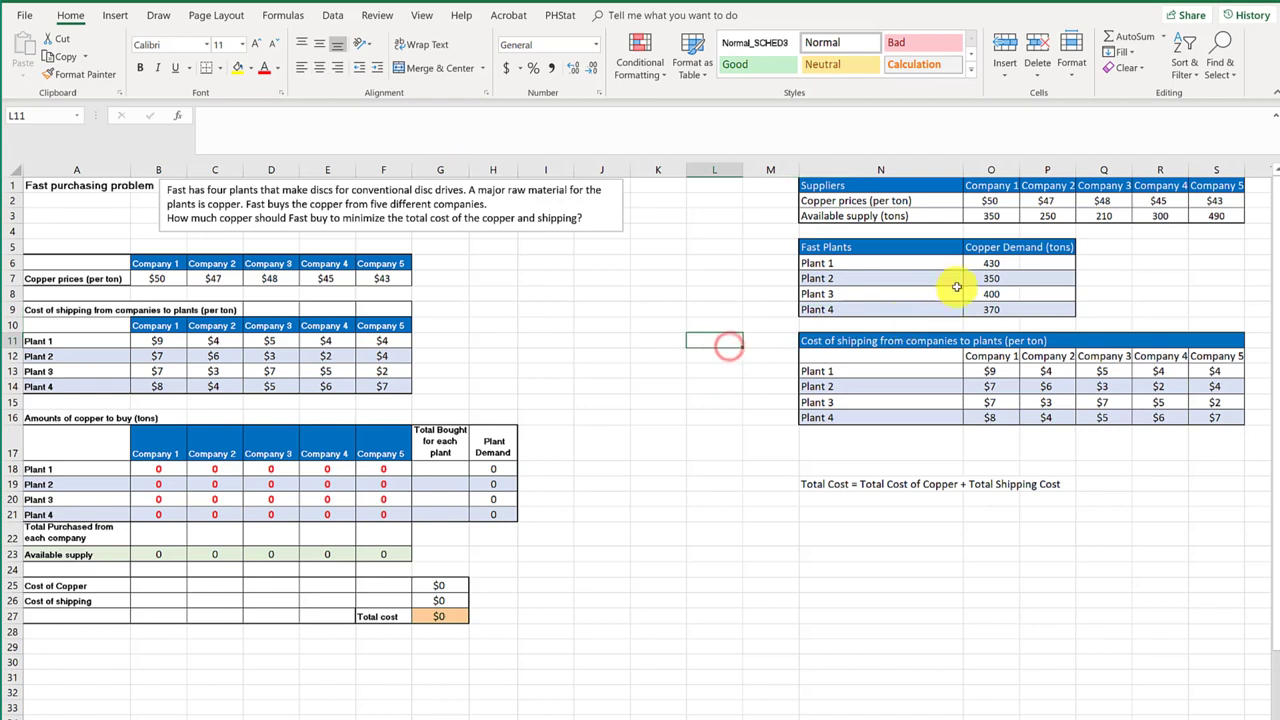
# Step: Copy demand values 430, 350, 400, 370 from O6:O9 into H18:H21
pyautogui.moveTo(1000, 263); pyautogui.dragTo(984, 307)
pyautogui.hotkey('ctrl', 'c')
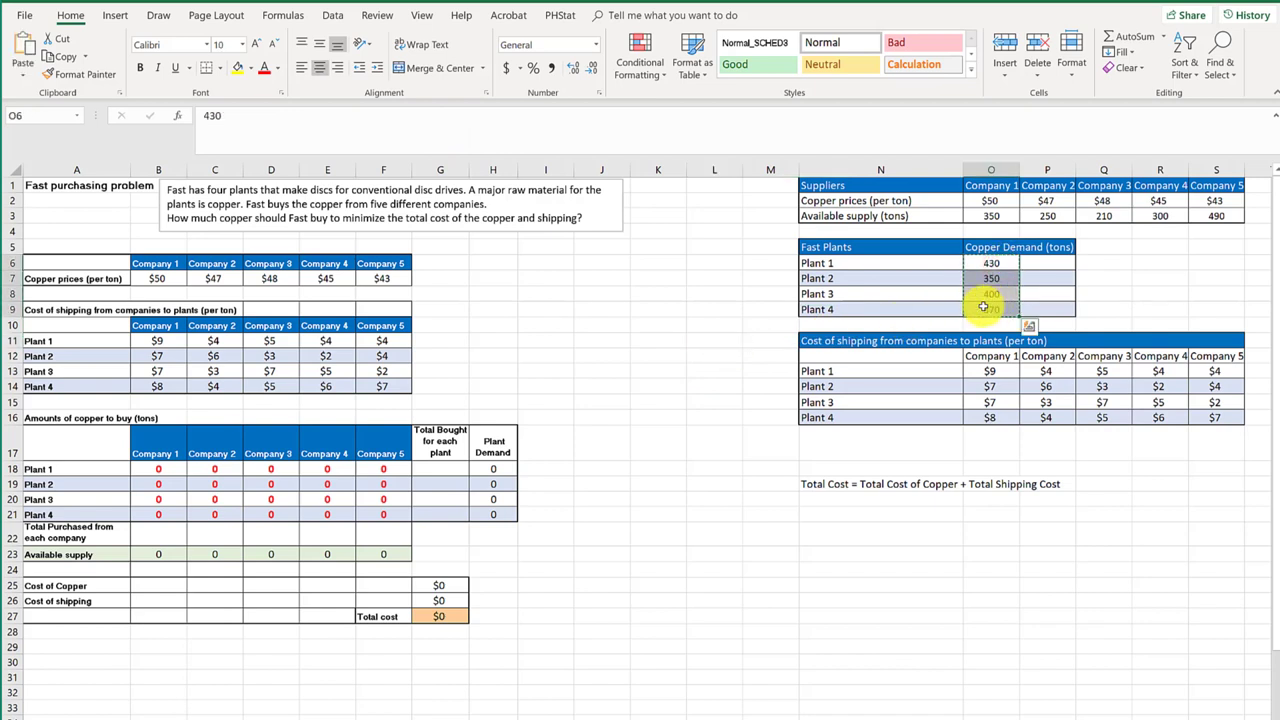
pyautogui.click(505, 470)
pyautogui.hotkey('ctrl', 'v')
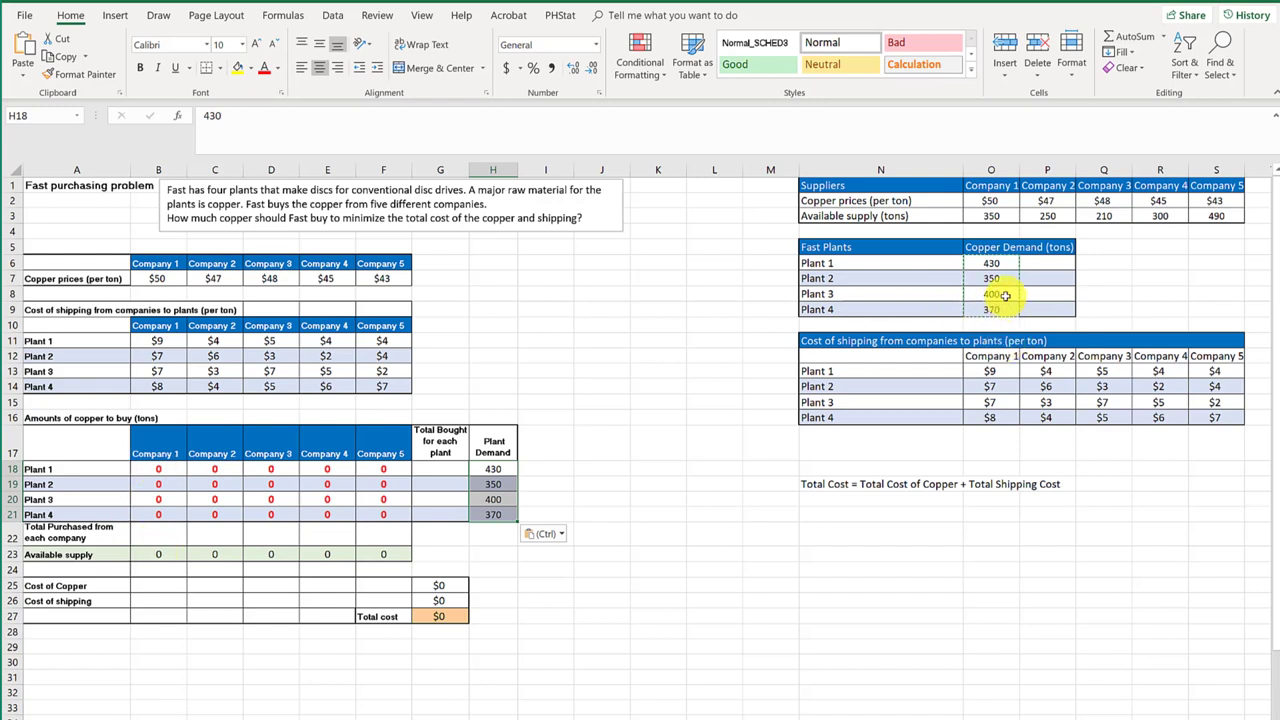
# Step: Copy supply values O3:S3 (350, 250, 210, 300, 490) into B23:F23
pyautogui.click(992, 215)
pyautogui.moveTo(1000, 214); pyautogui.dragTo(1214, 215)
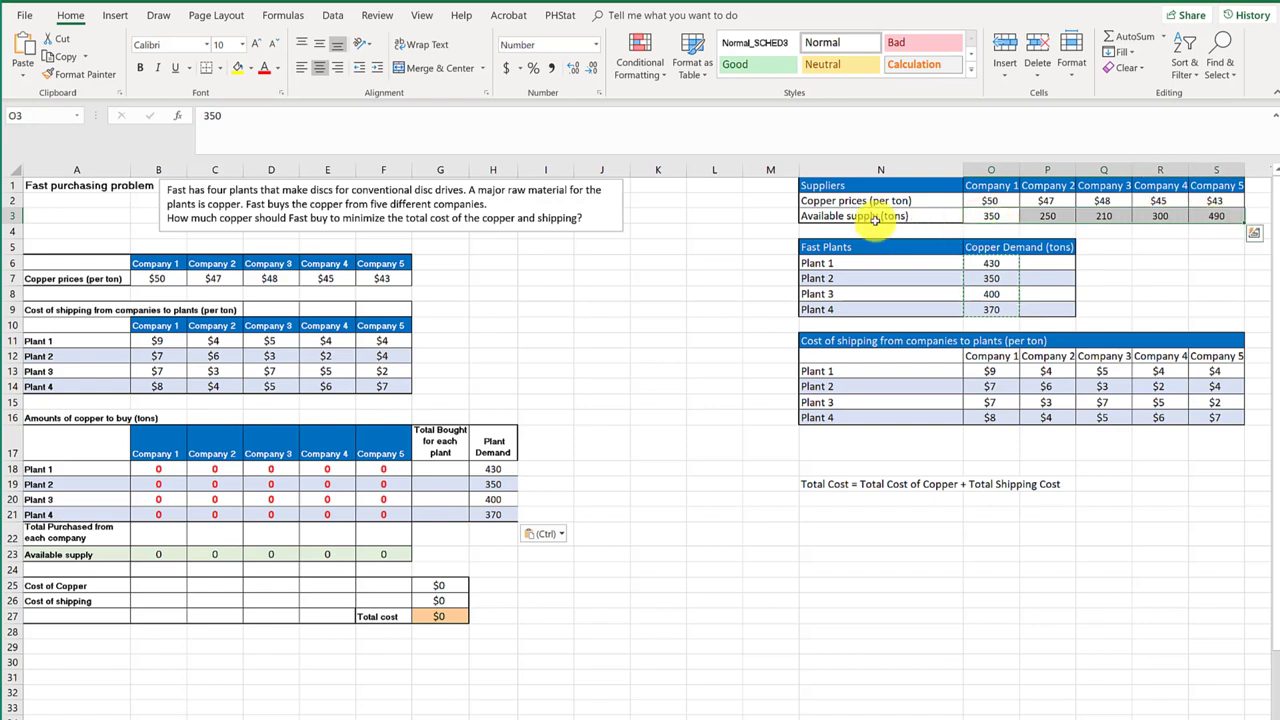
pyautogui.hotkey('ctrl', 'c')
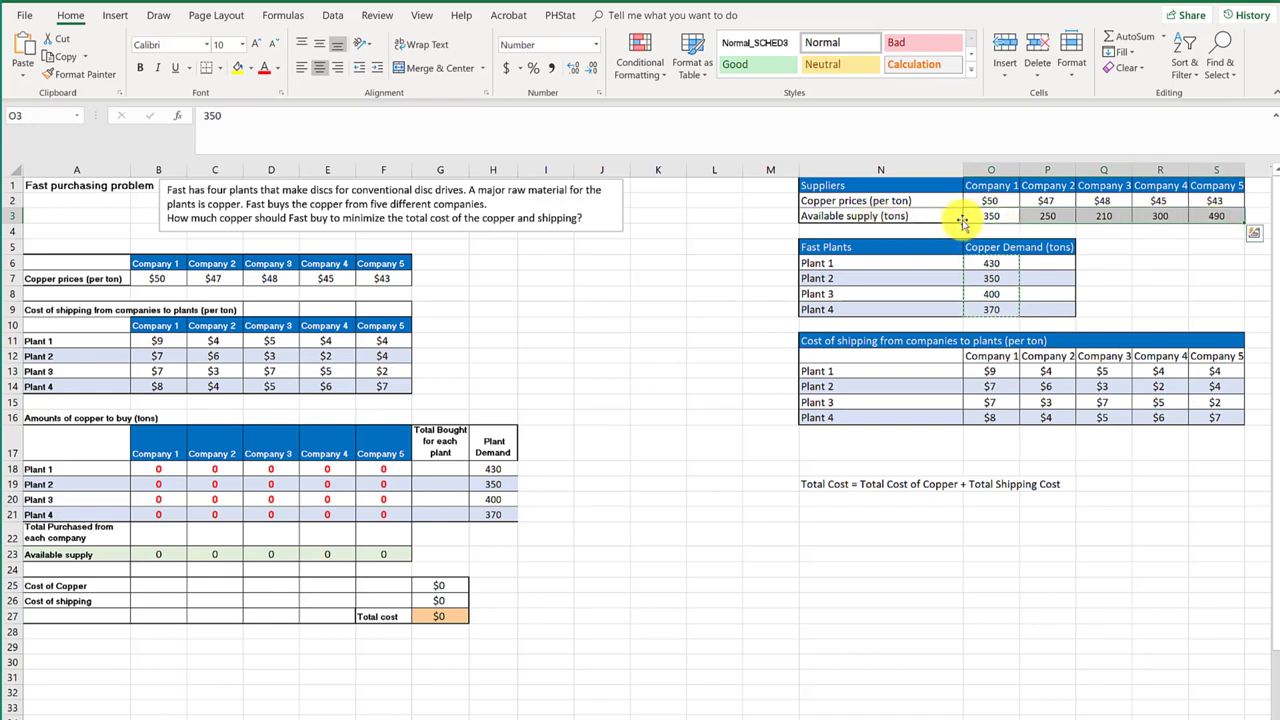
pyautogui.click(150, 556)
pyautogui.hotkey('ctrl', 'v')
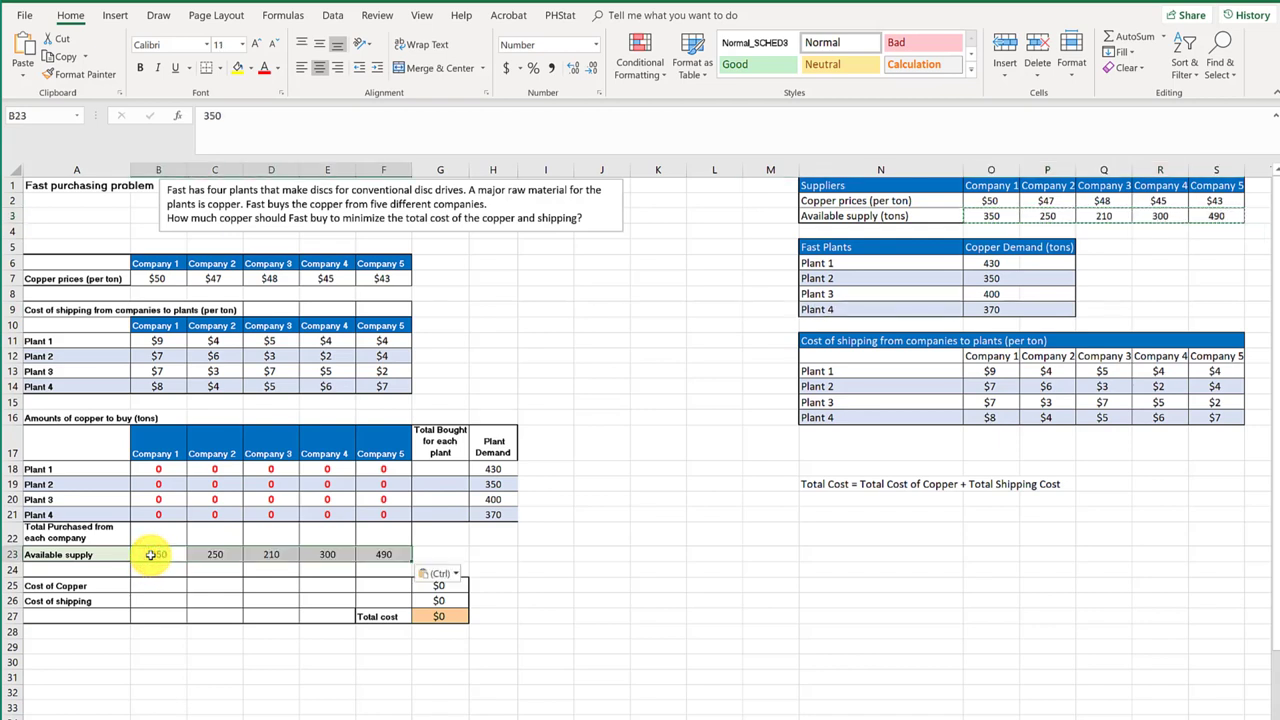
pyautogui.click(593, 619)
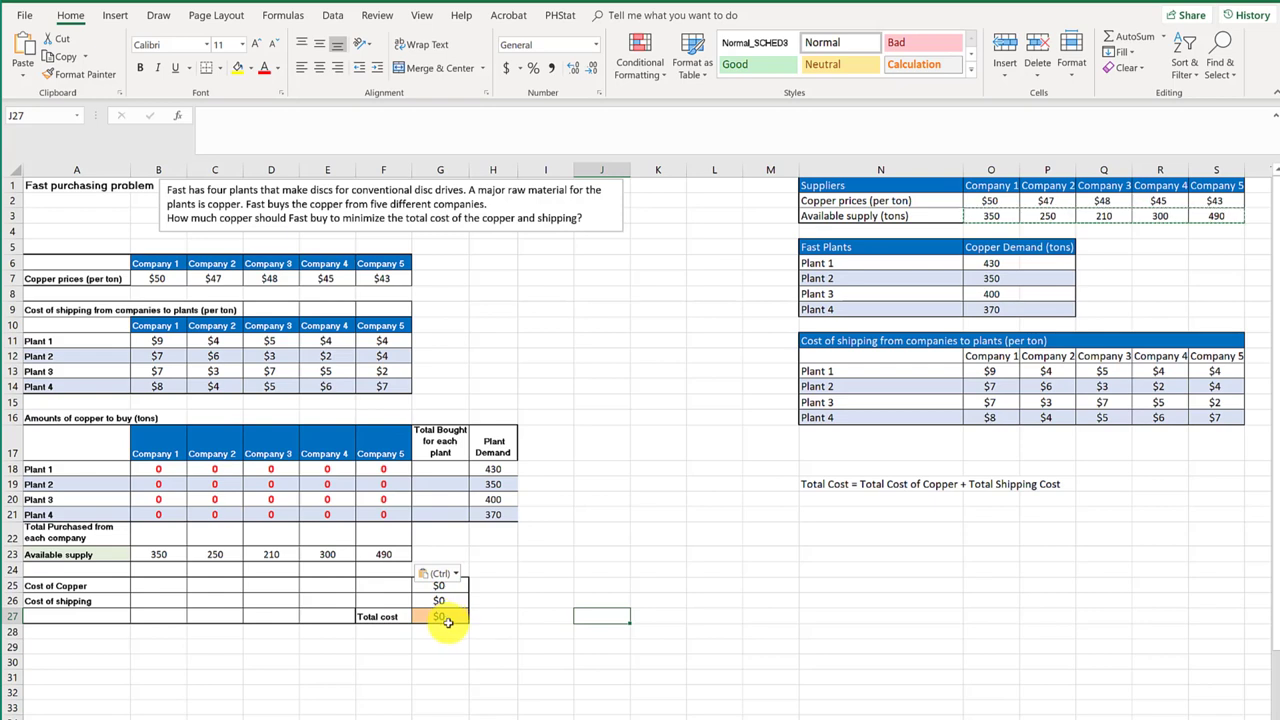
# Step: Enter trial amounts 10 in B18 and 15 in B19 for Company 1
pyautogui.click(162, 471)
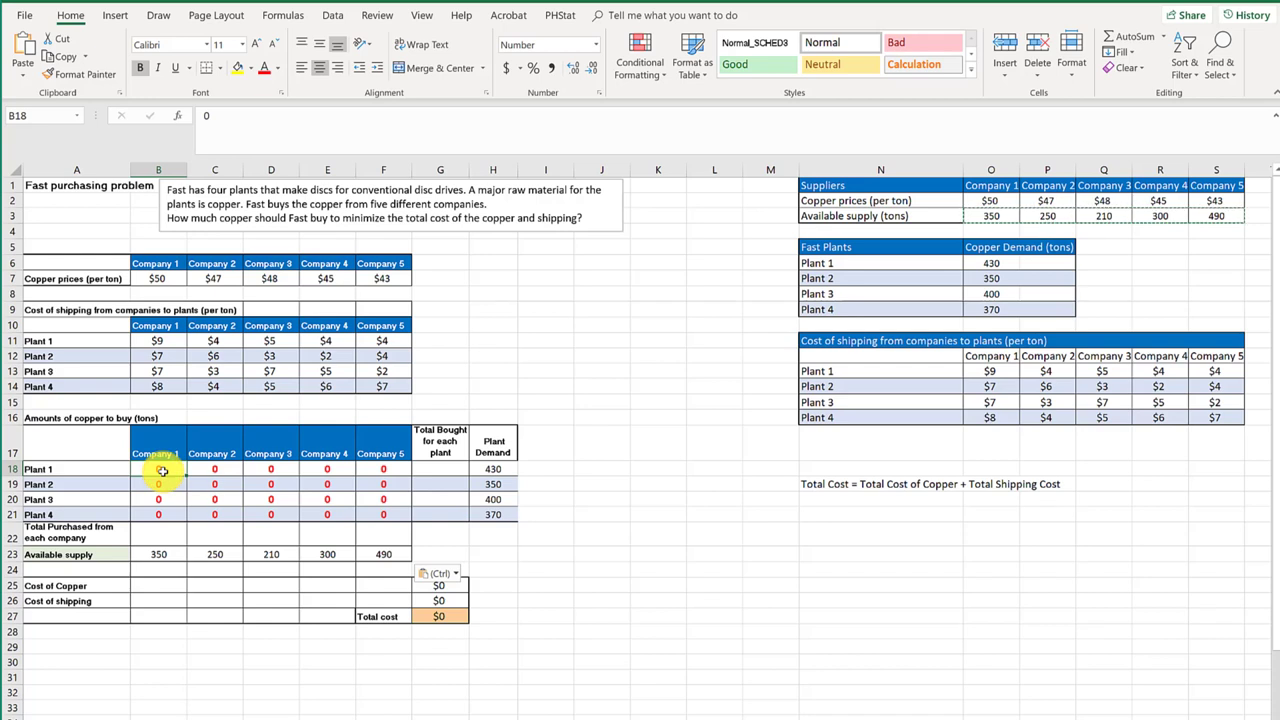
pyautogui.write('10')
pyautogui.press('Return')
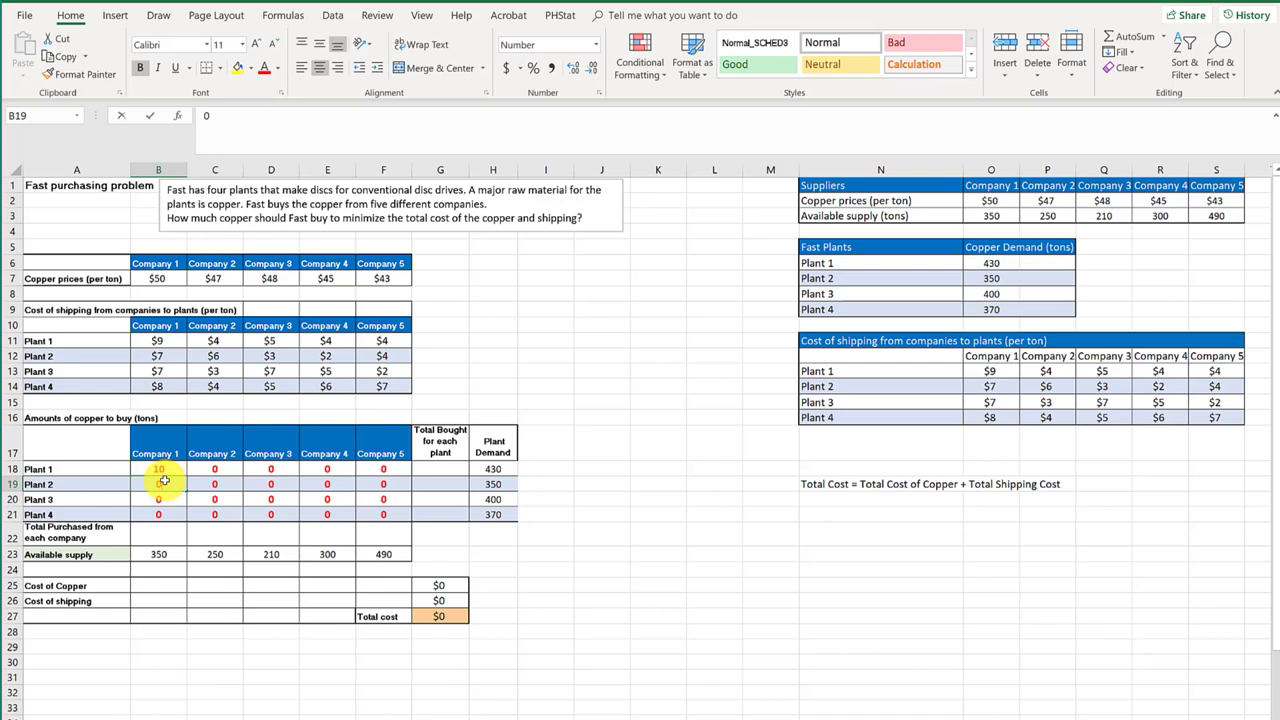
pyautogui.press('Return')
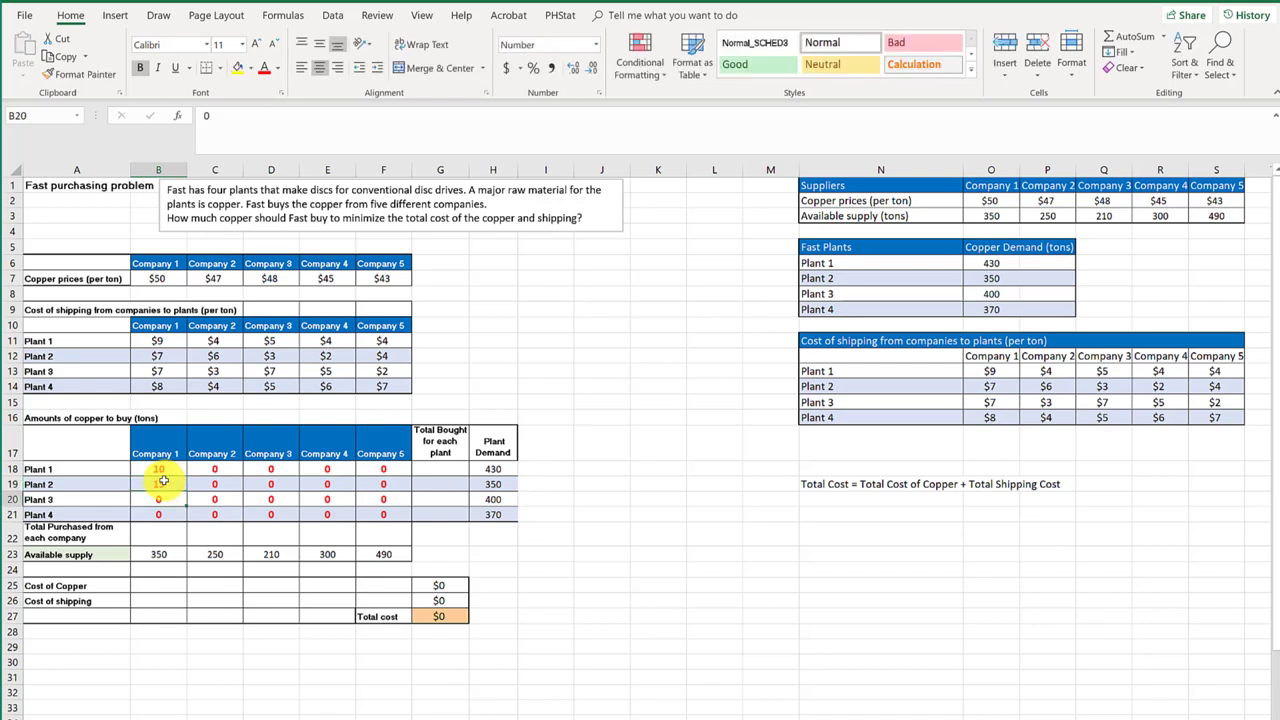
pyautogui.click(167, 533)
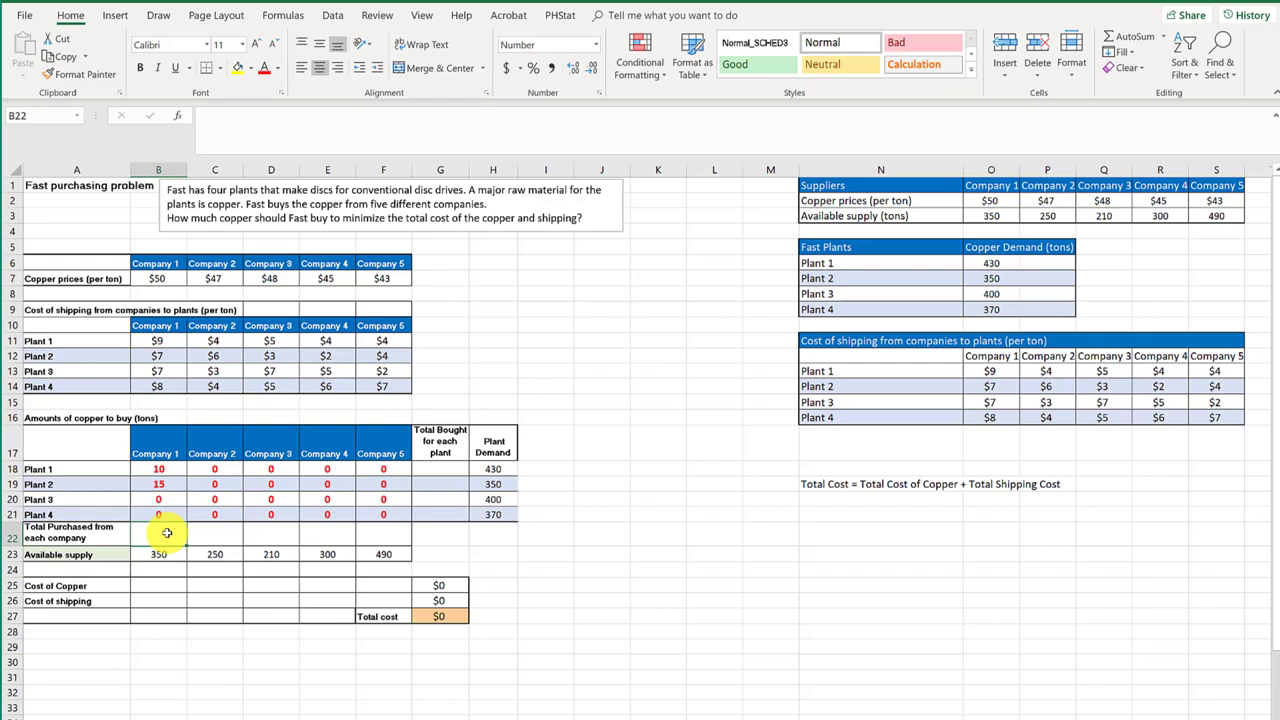
# Step: Enter =B18+B19 in B22 for Company 1's total purchased
pyautogui.write('=')
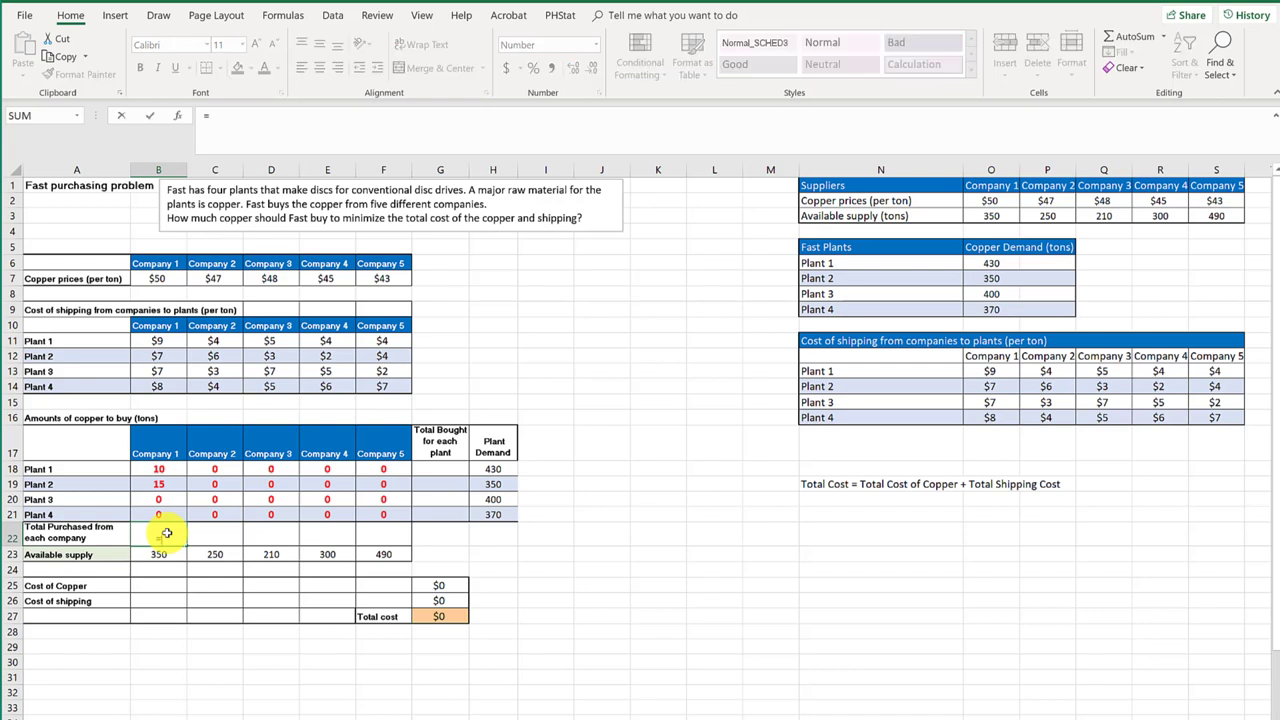
pyautogui.click(156, 470)
pyautogui.write('+')
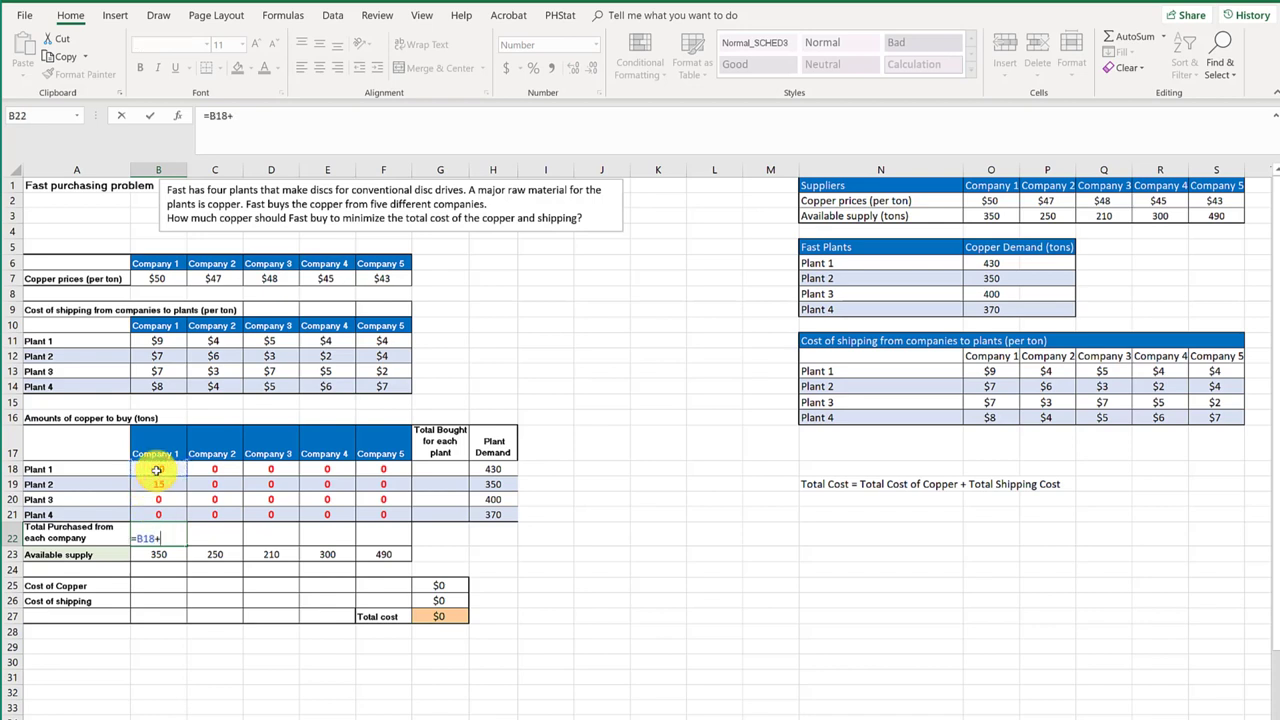
pyautogui.click(160, 486)
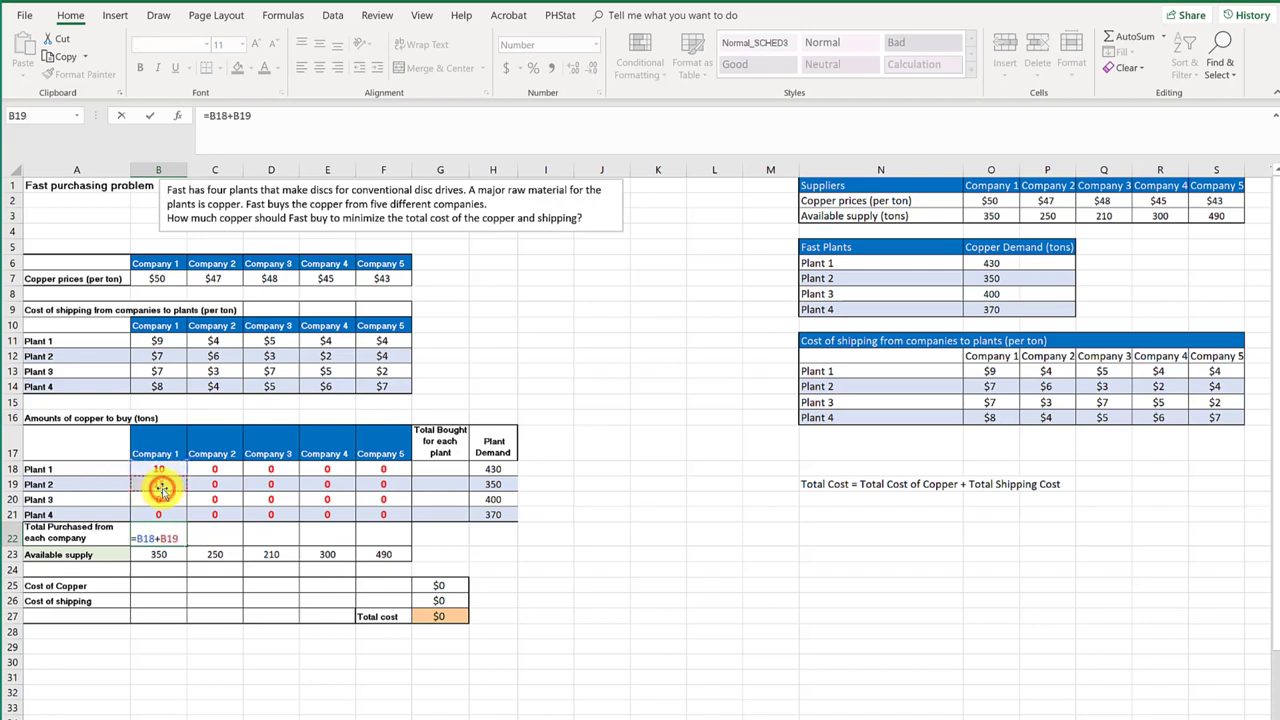
pyautogui.press('Return')
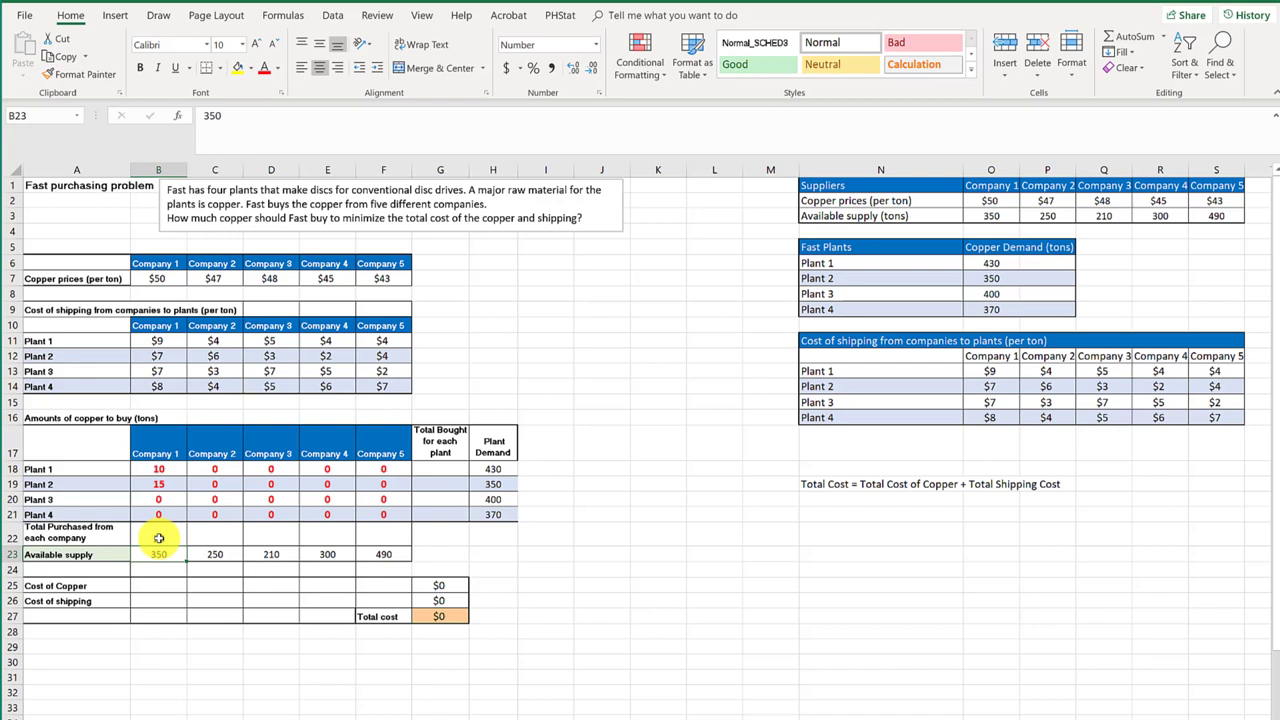
# Step: Enter =B18+C18 in G18 for Plant 1's total bought
pyautogui.click(440, 473)
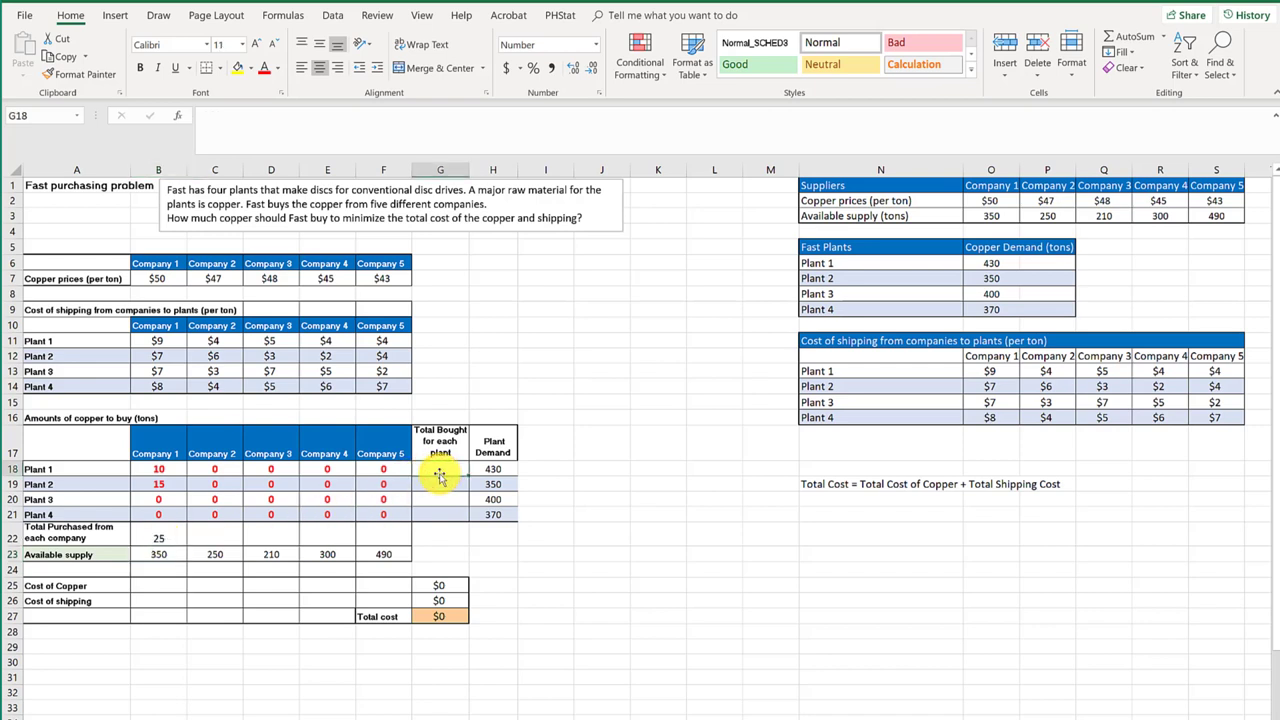
pyautogui.write('=')
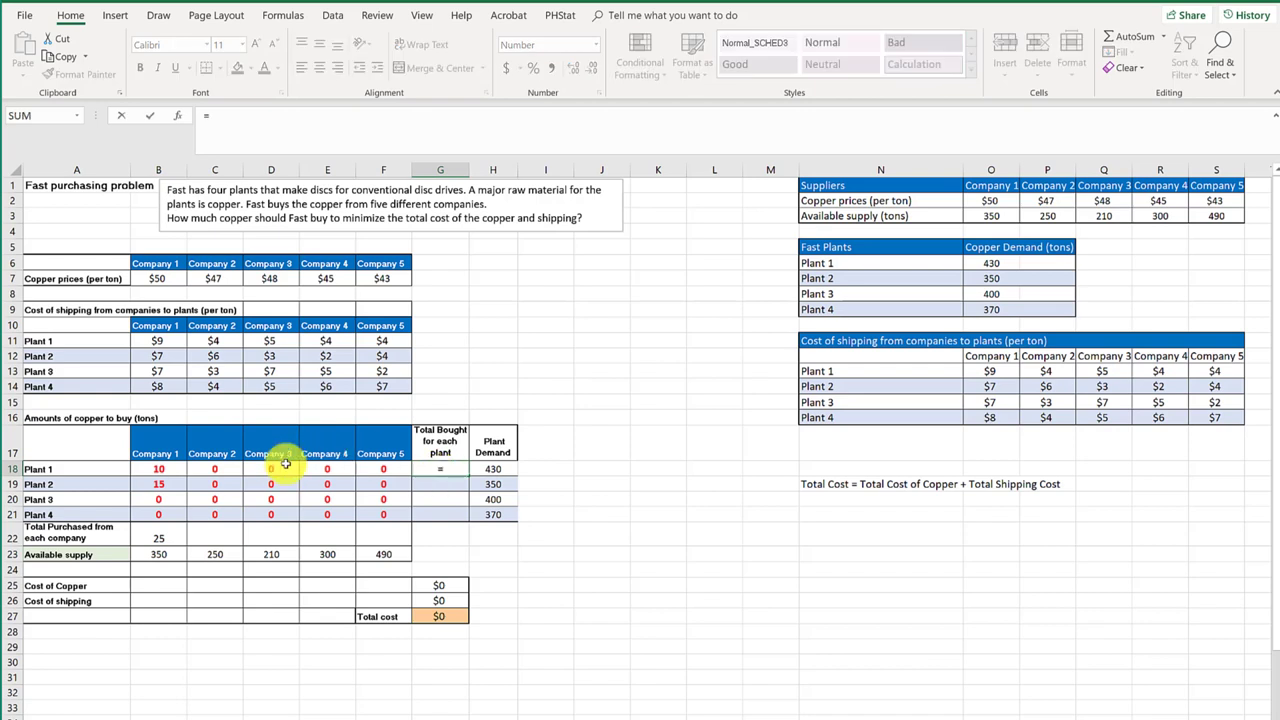
pyautogui.click(173, 468)
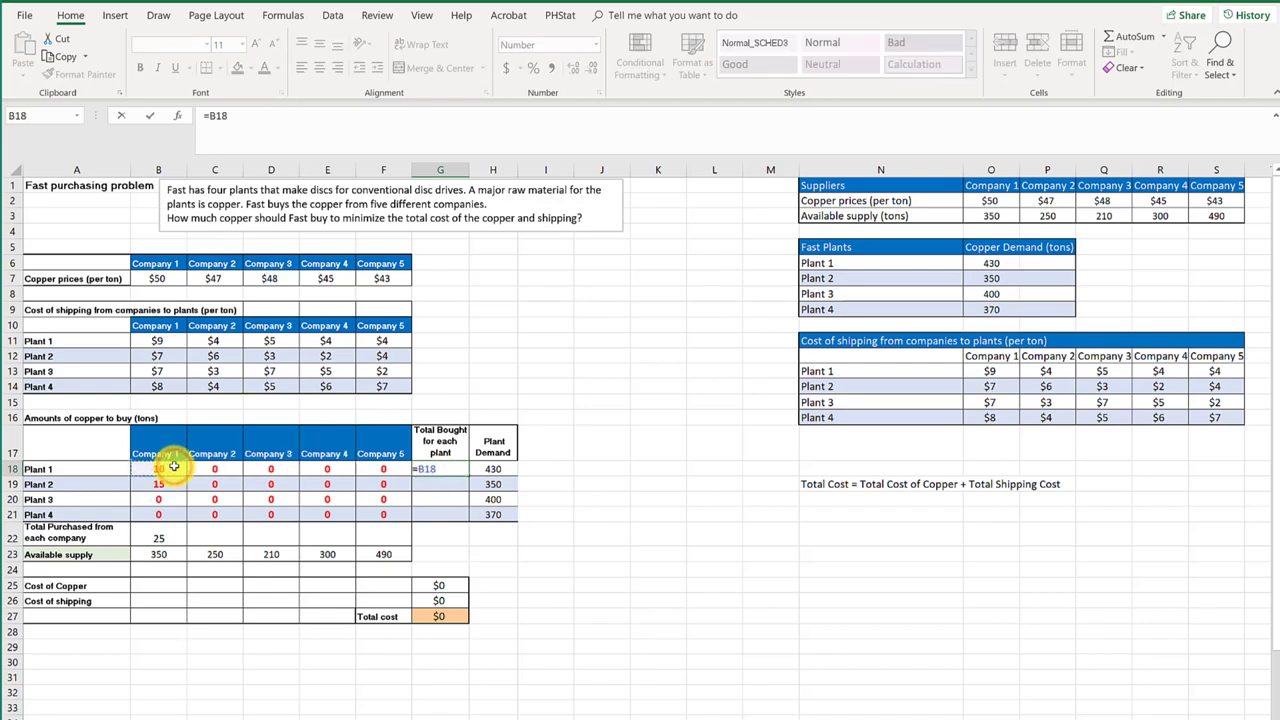
pyautogui.write('+')
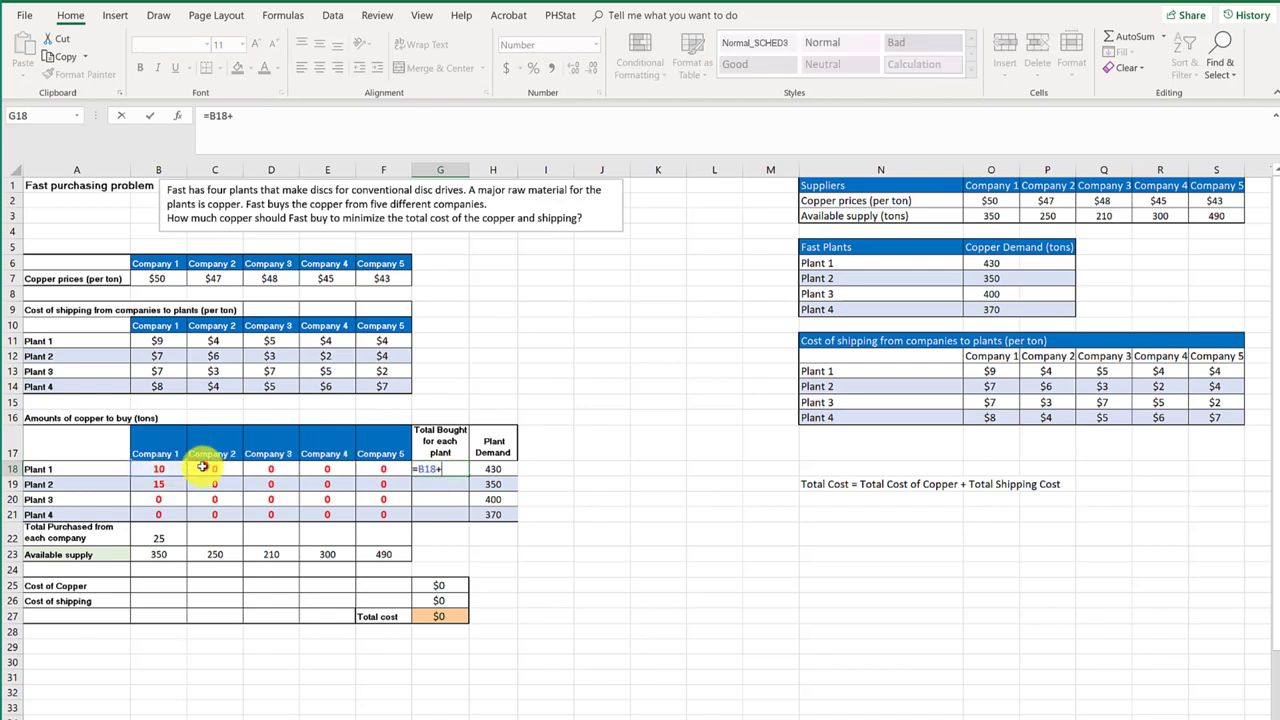
pyautogui.click(202, 468)
pyautogui.press('Return')
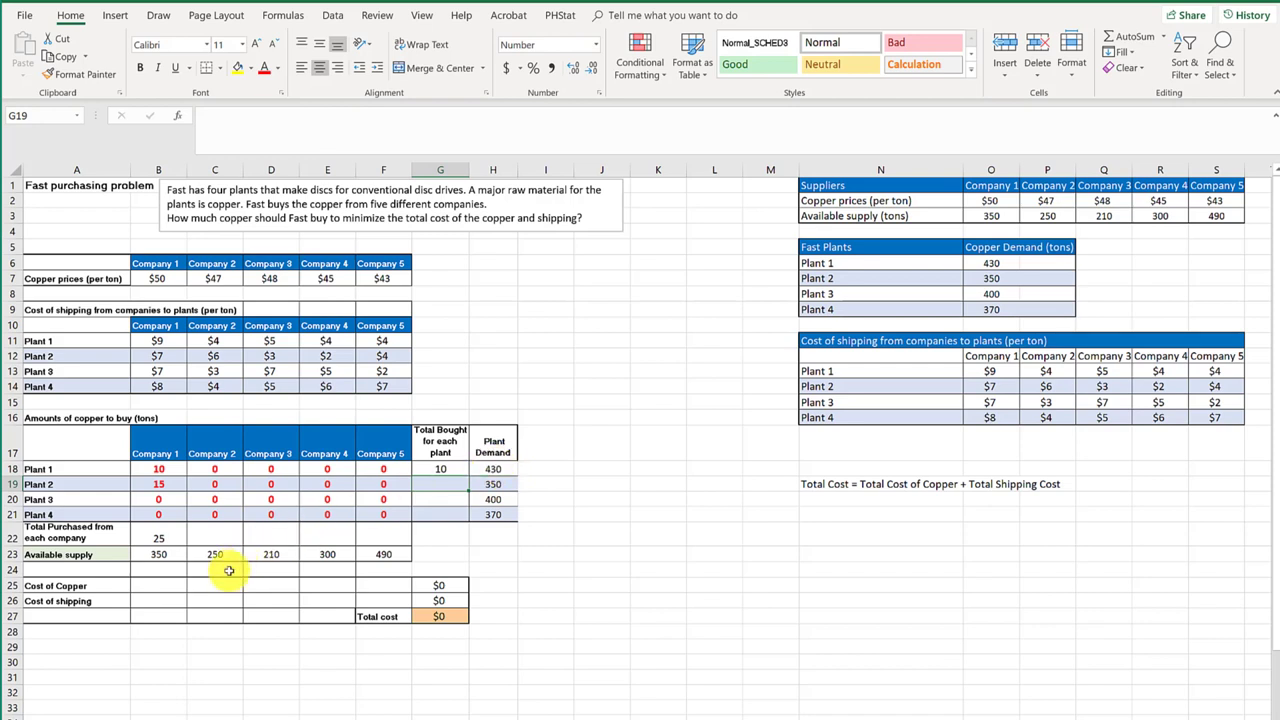
# Step: Enter =B7*B22 in B25 so Company 1's copper cost shows $1,250
pyautogui.click(164, 585)
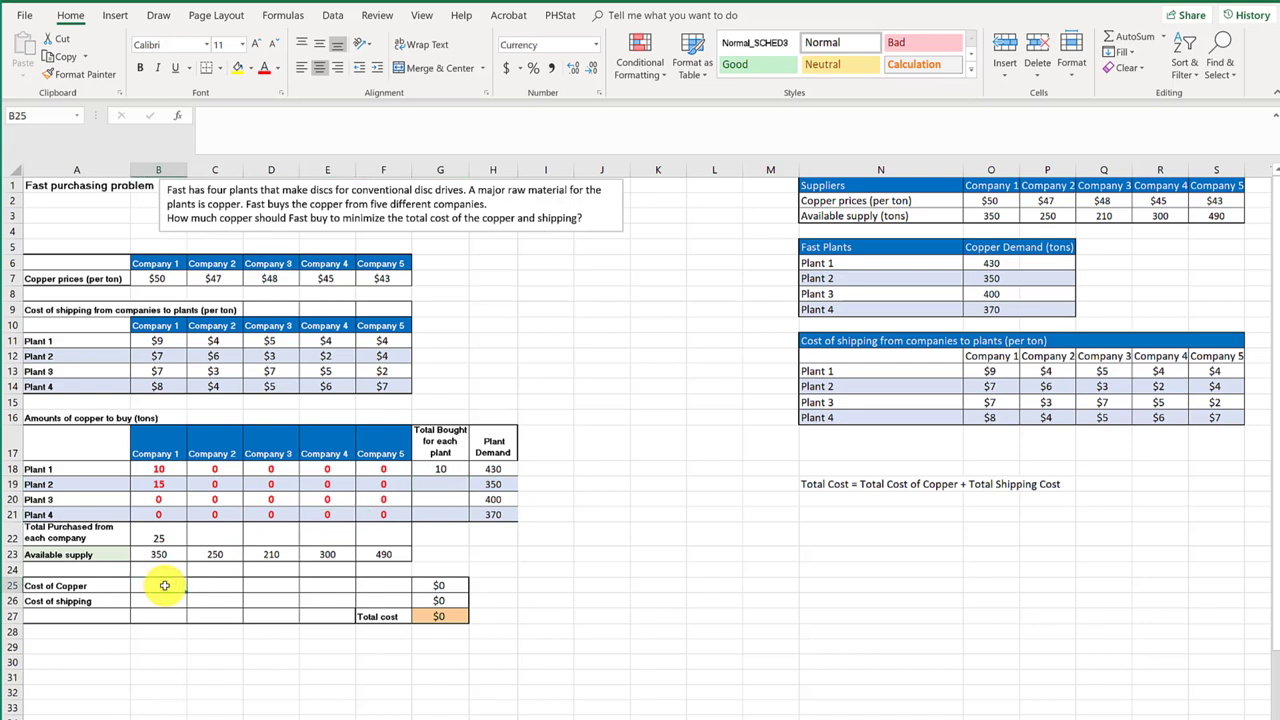
pyautogui.write('=')
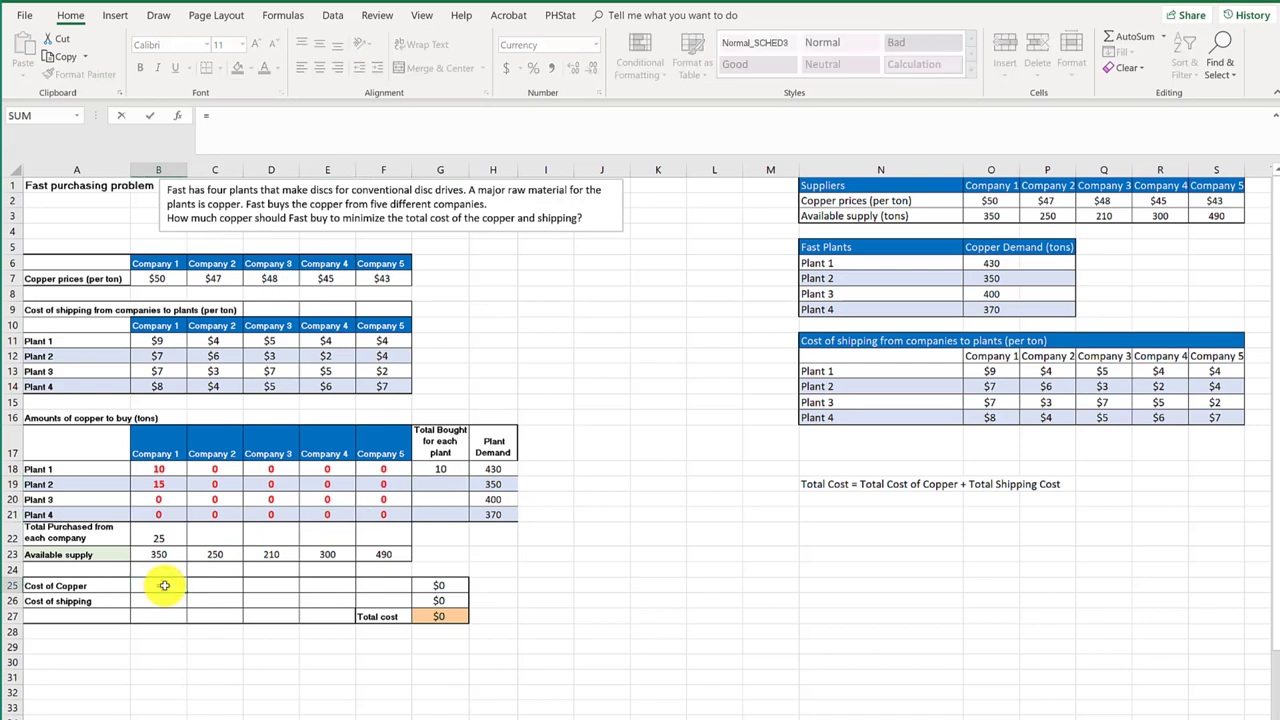
pyautogui.click(156, 278)
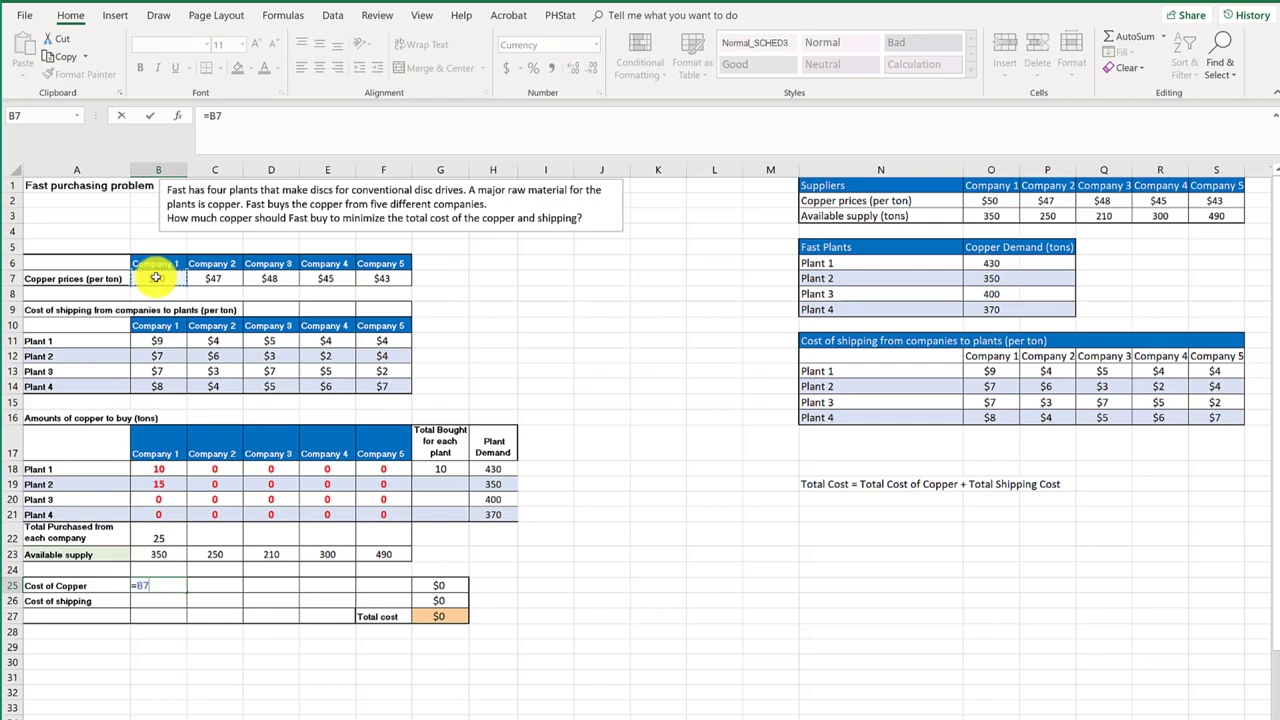
pyautogui.write('*')
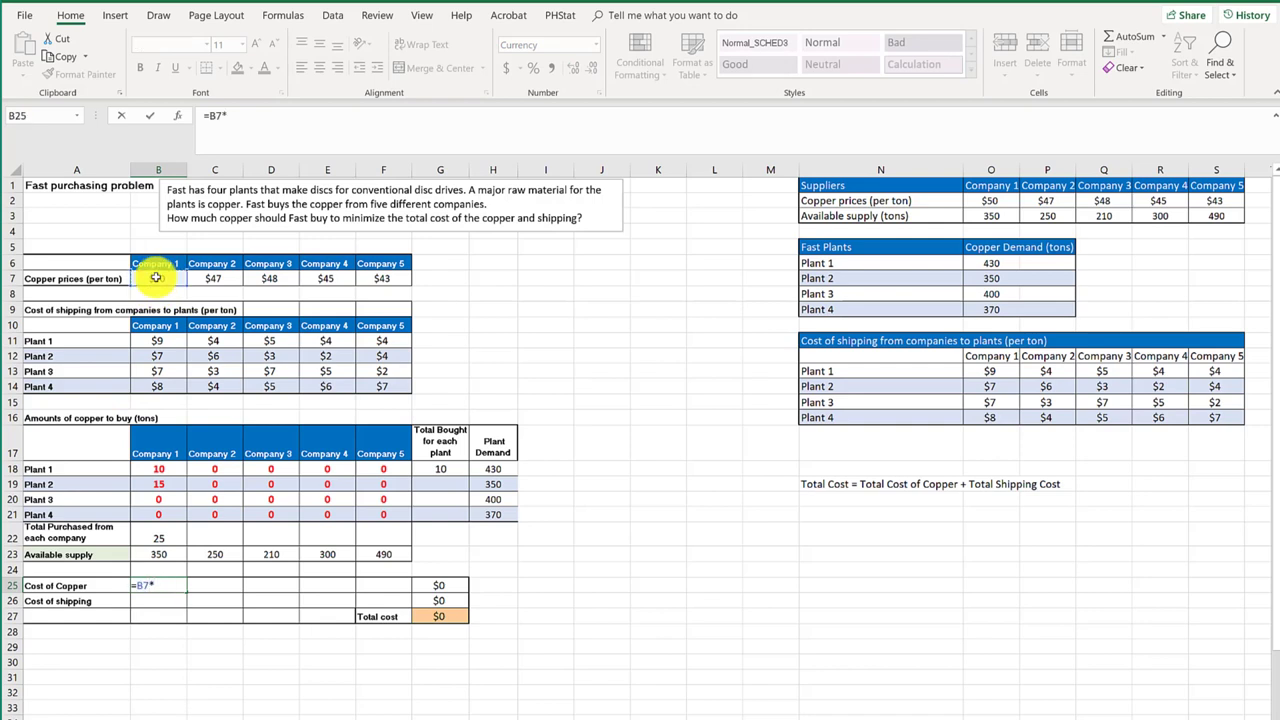
pyautogui.click(151, 535)
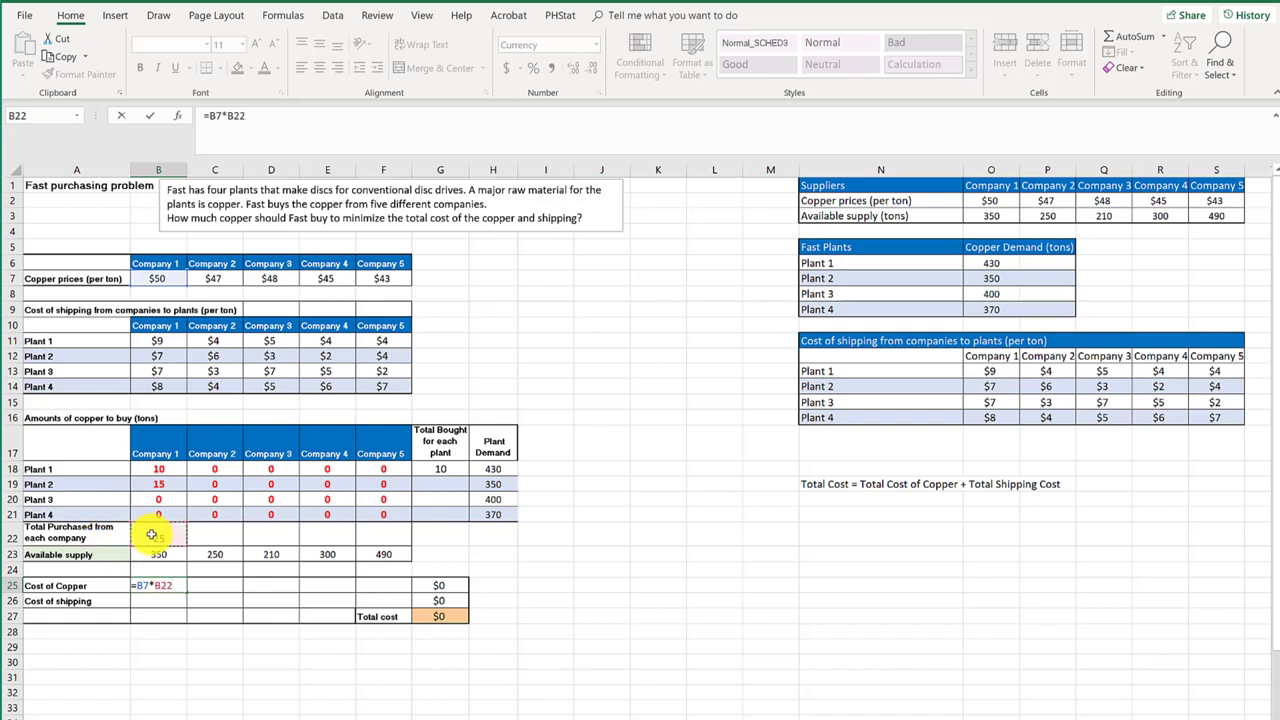
pyautogui.press('Return')
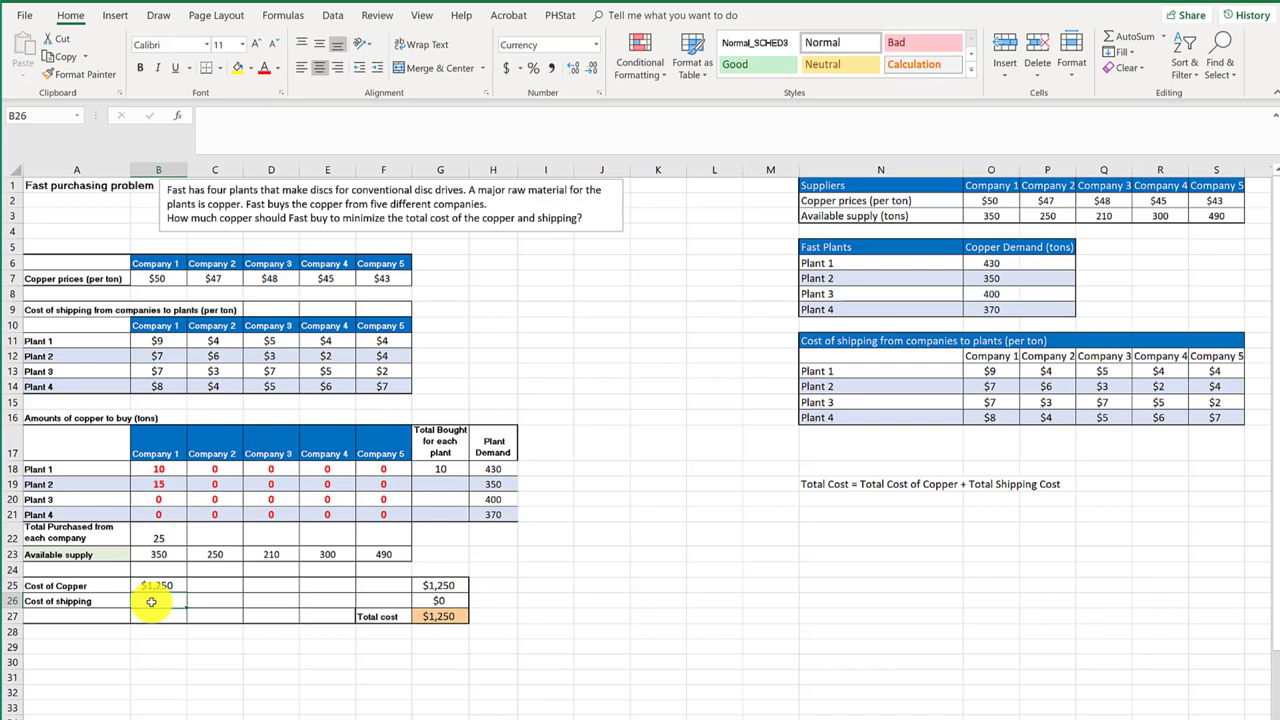
# Step: Enter =B11*B18+B12*B19 in B26, giving $195 shipping cost
pyautogui.write('=')
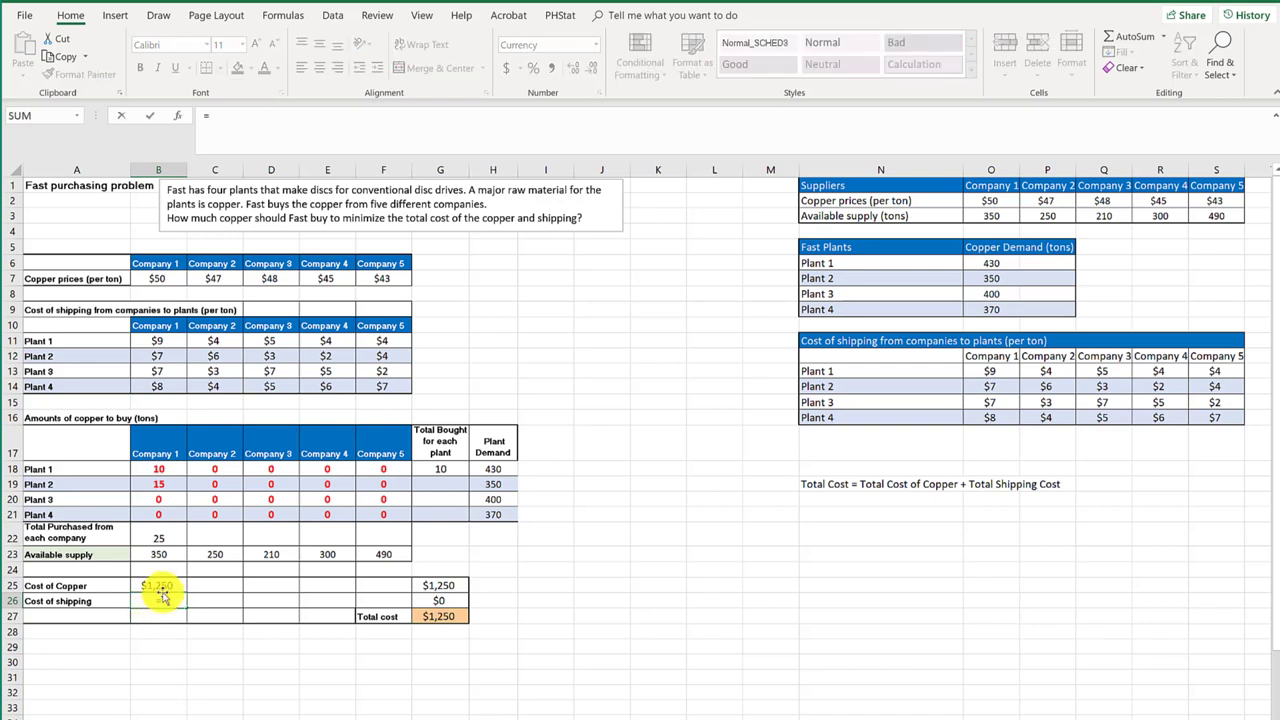
pyautogui.click(158, 343)
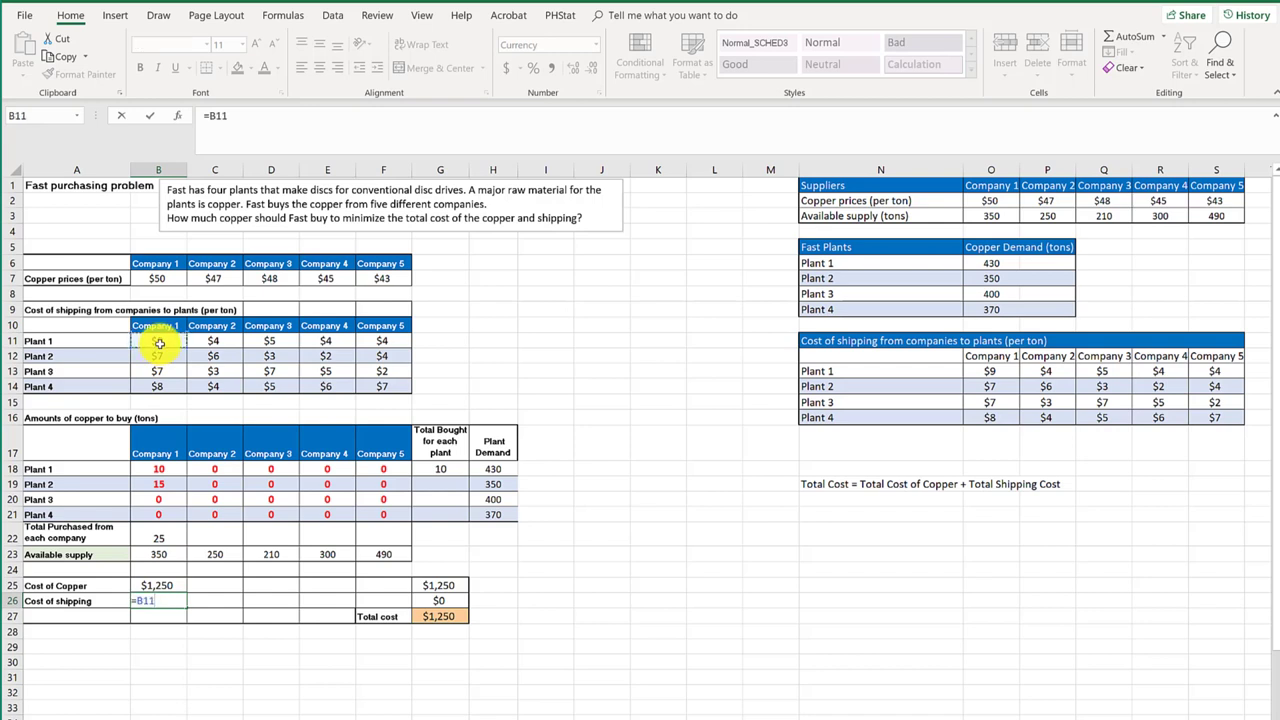
pyautogui.write('*')
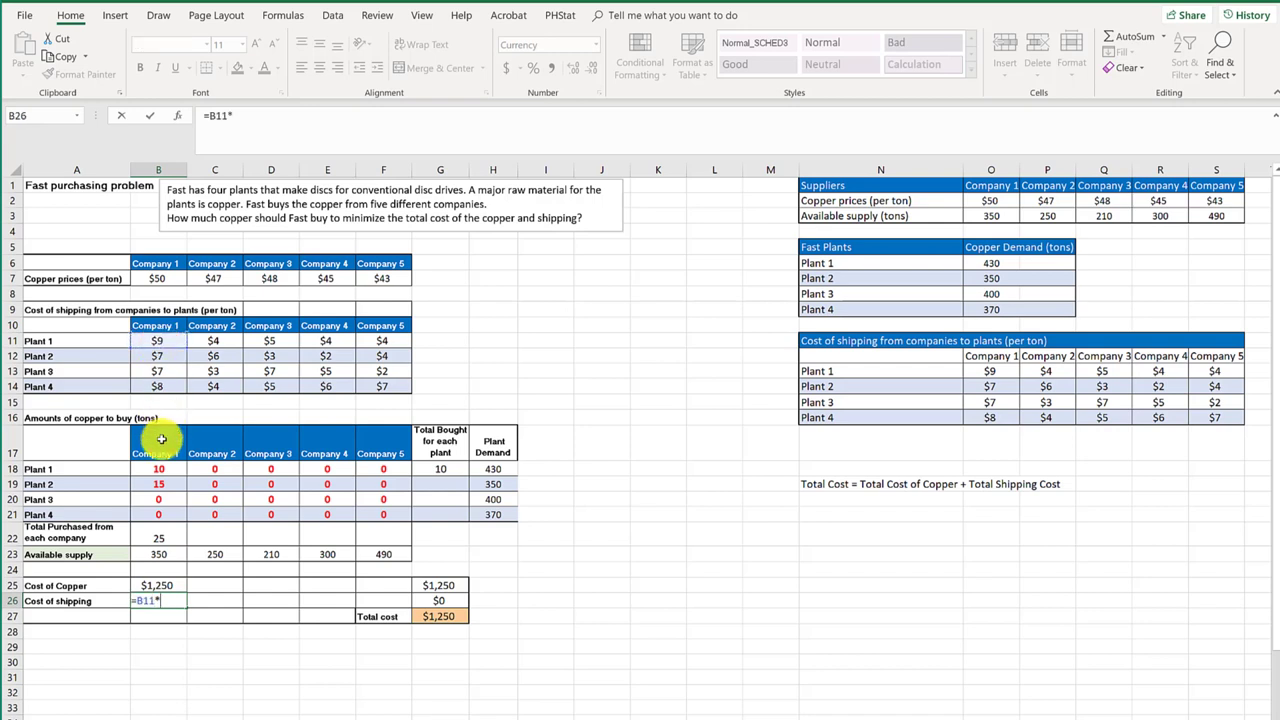
pyautogui.click(161, 467)
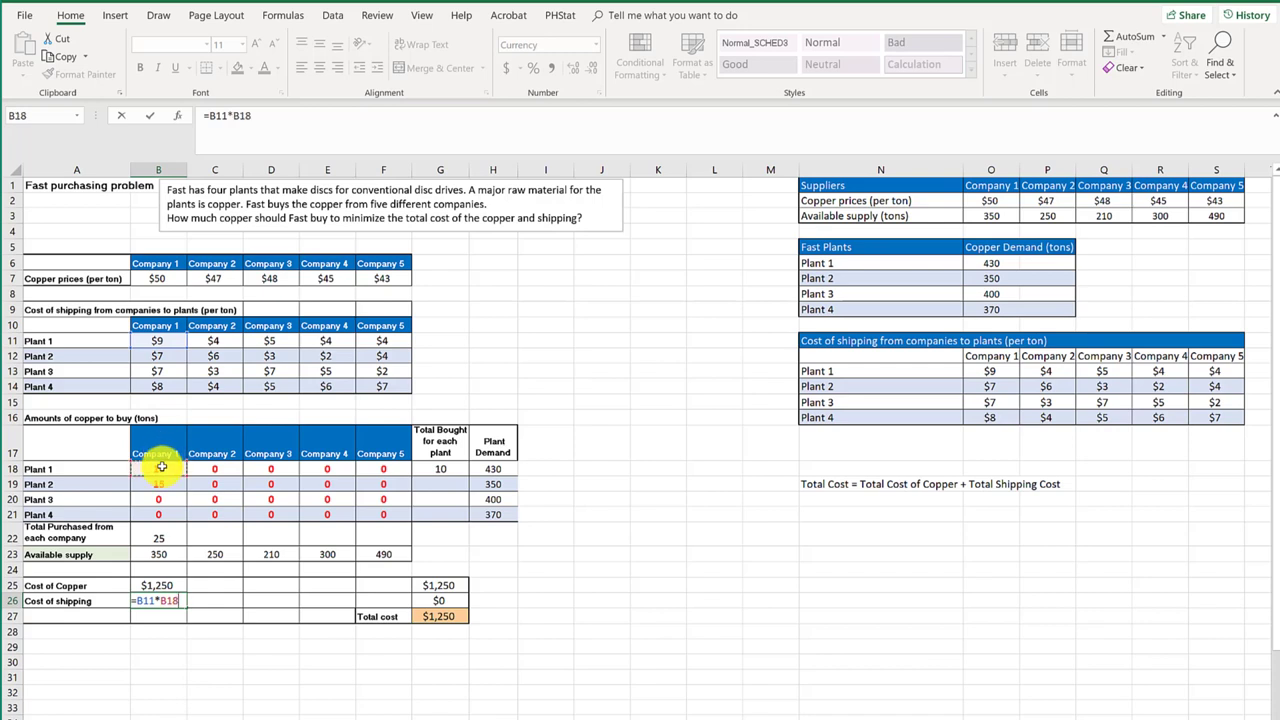
pyautogui.write('+')
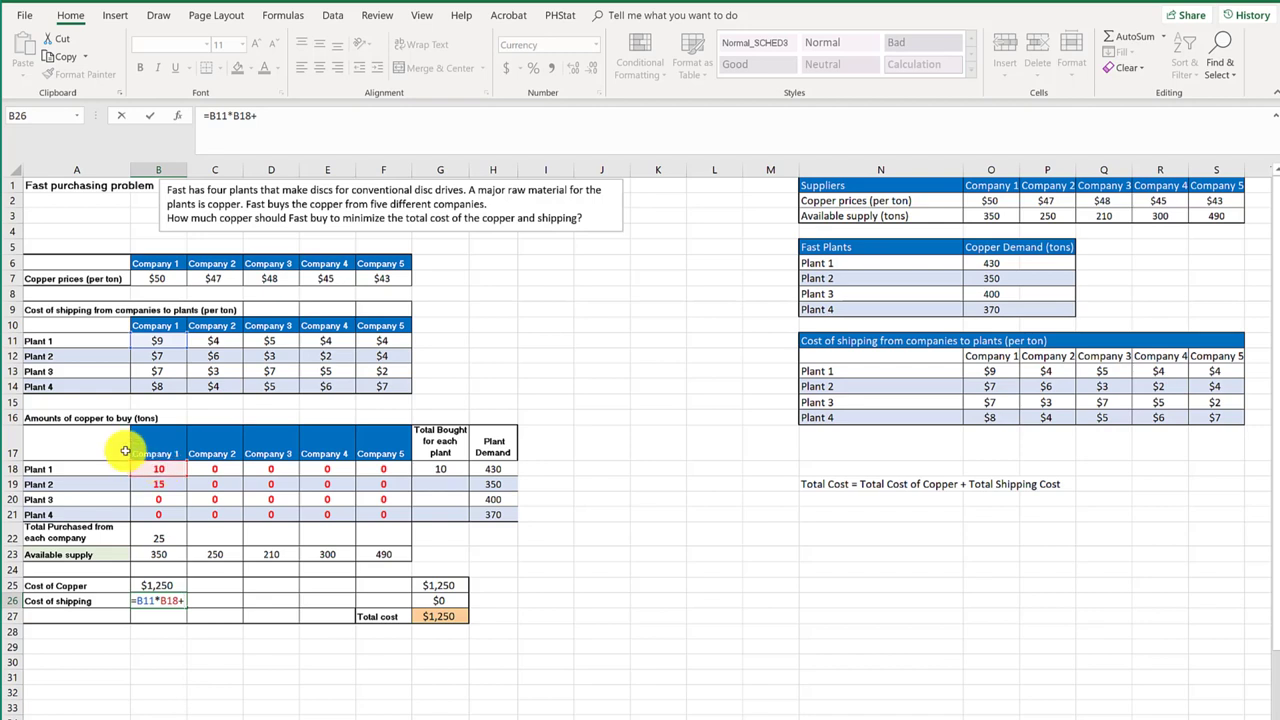
pyautogui.click(154, 357)
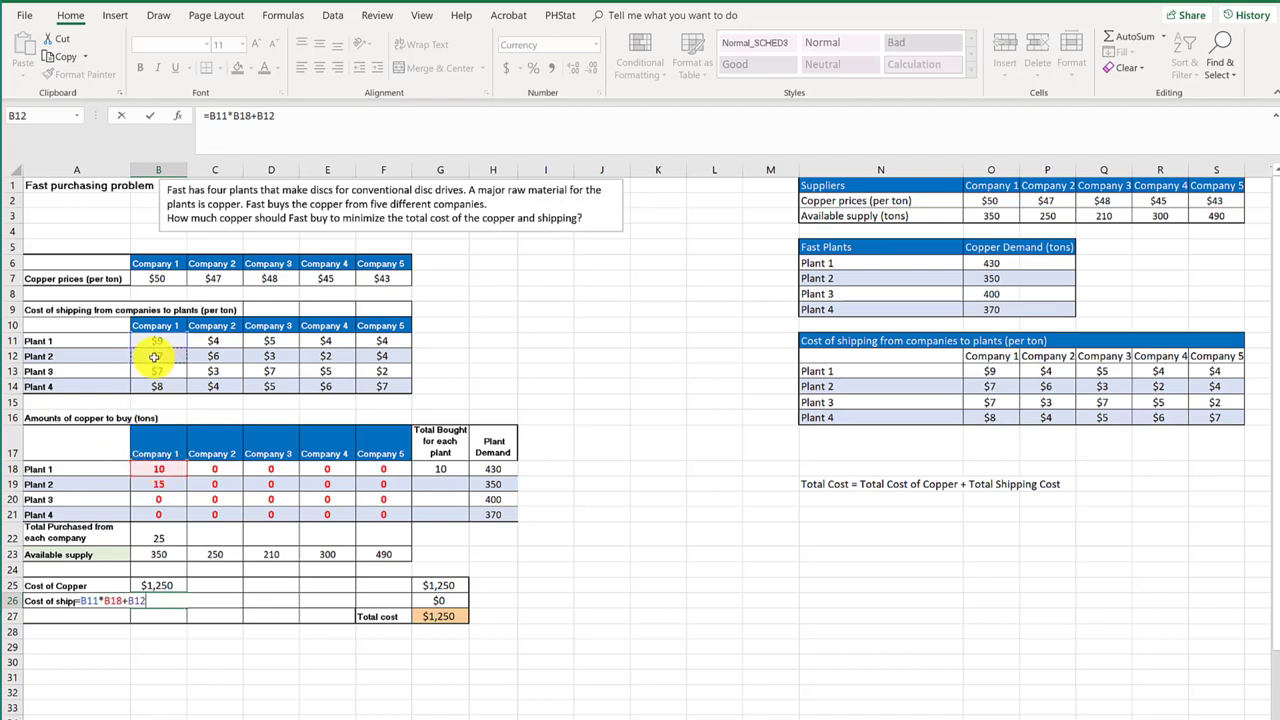
pyautogui.write('*')
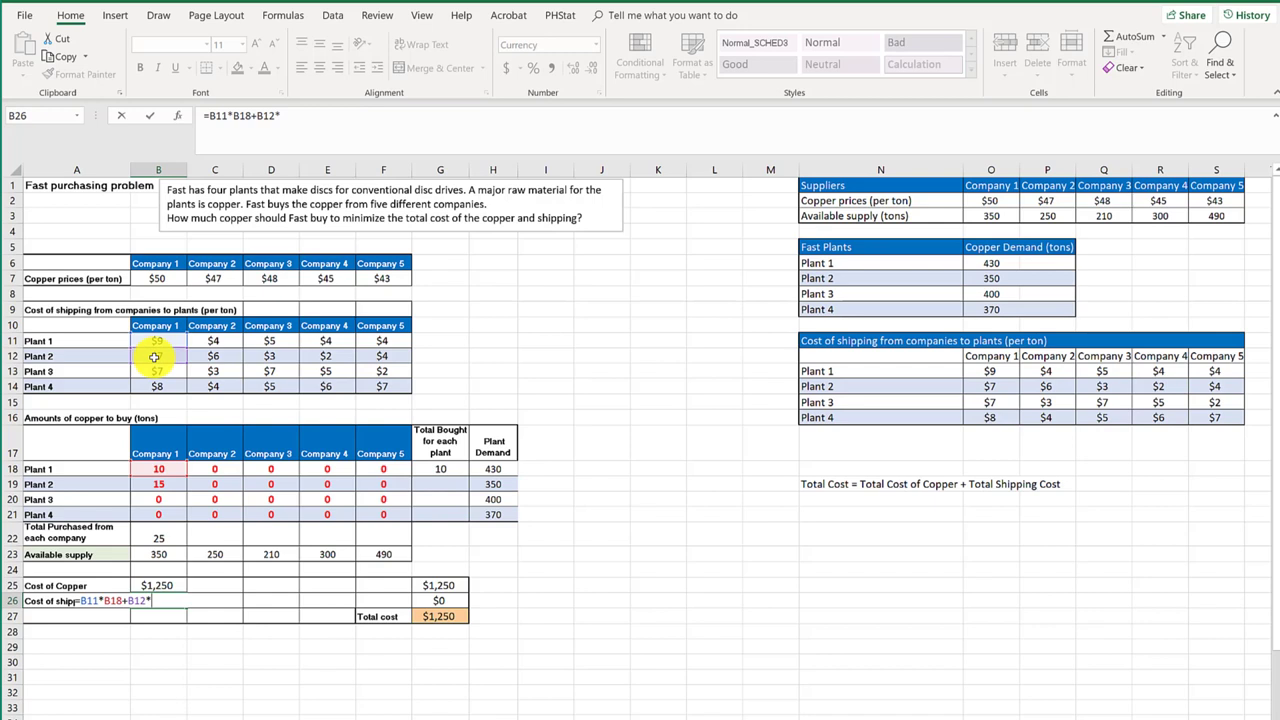
pyautogui.click(168, 483)
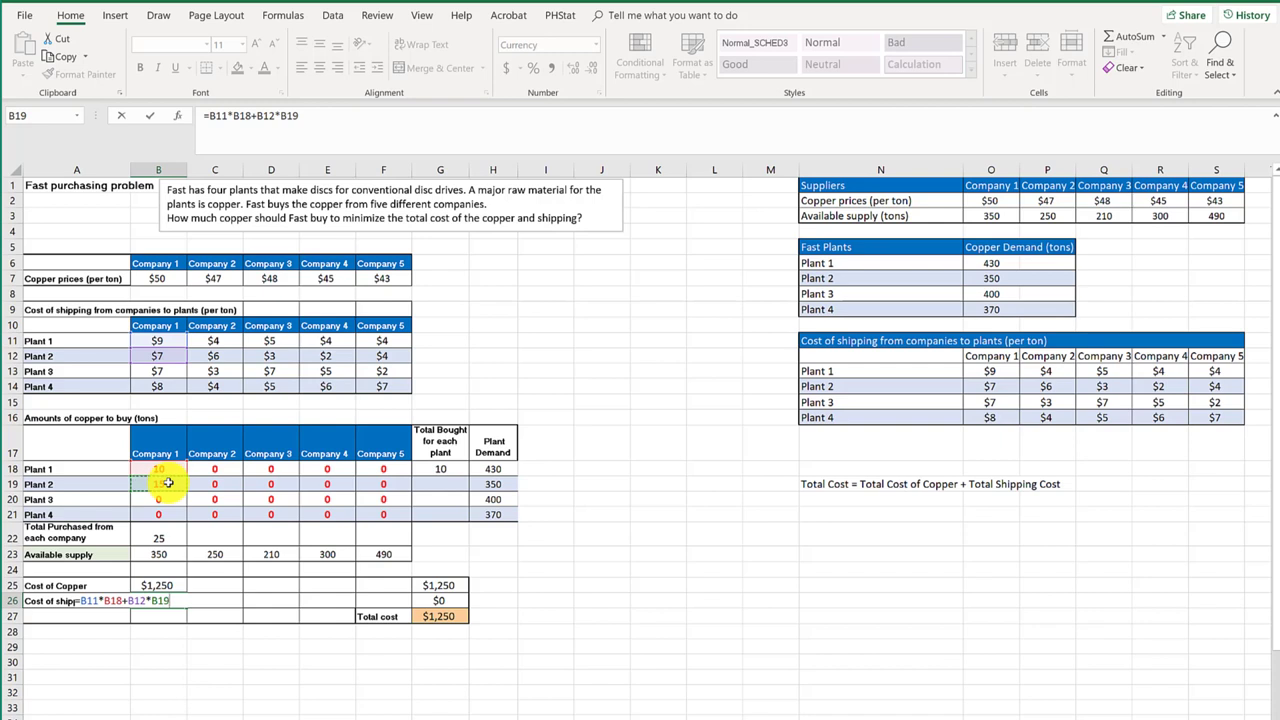
pyautogui.press('Return')
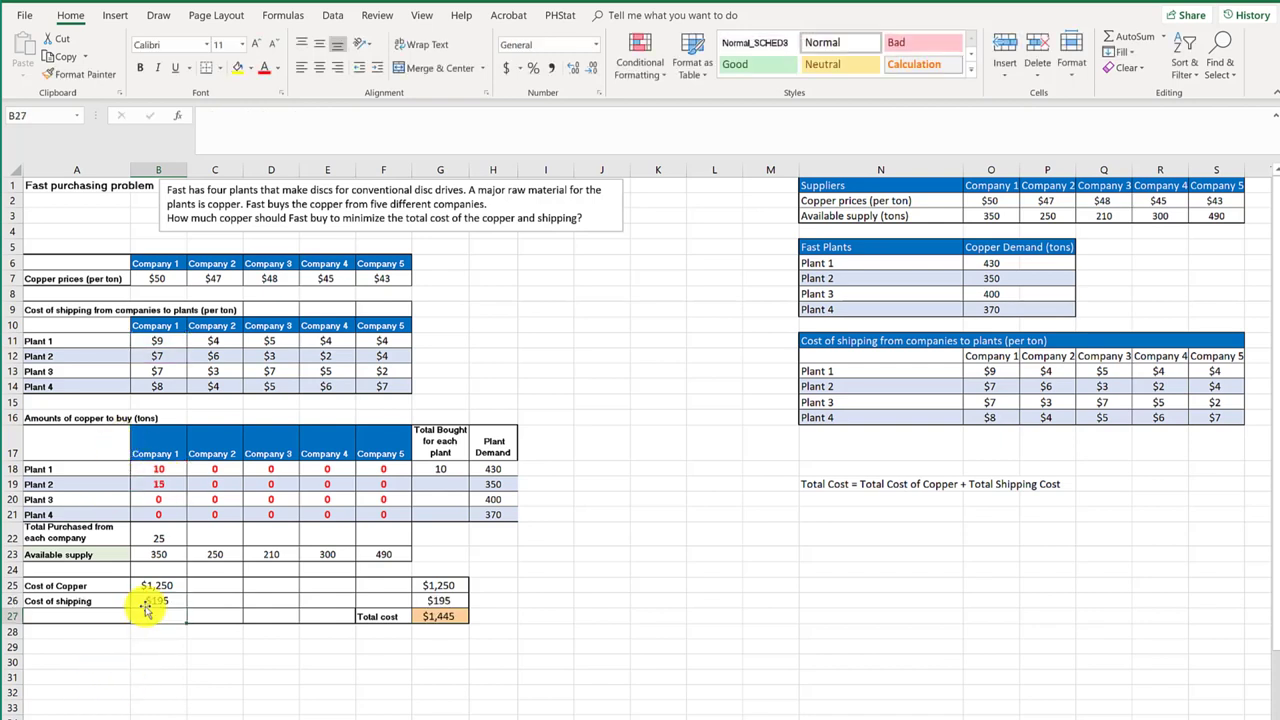